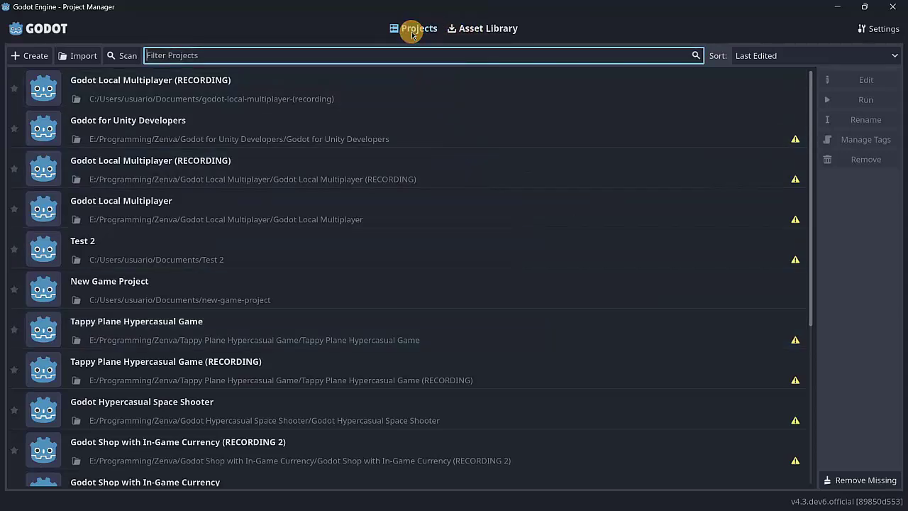
- Look through the project list, and browse the templates, projects and demos offered in the Asset Library
scroll(389, 206, down, 5)
scroll(389, 206, up, 5)
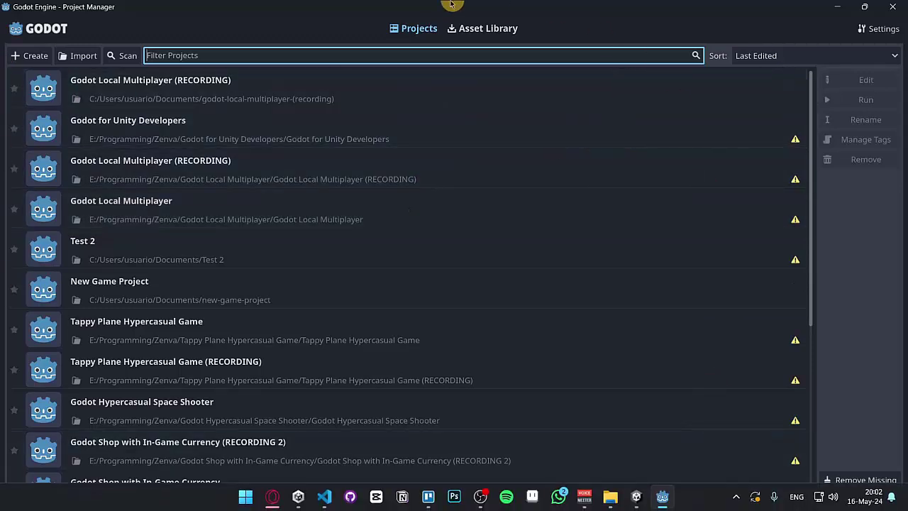
click(470, 27)
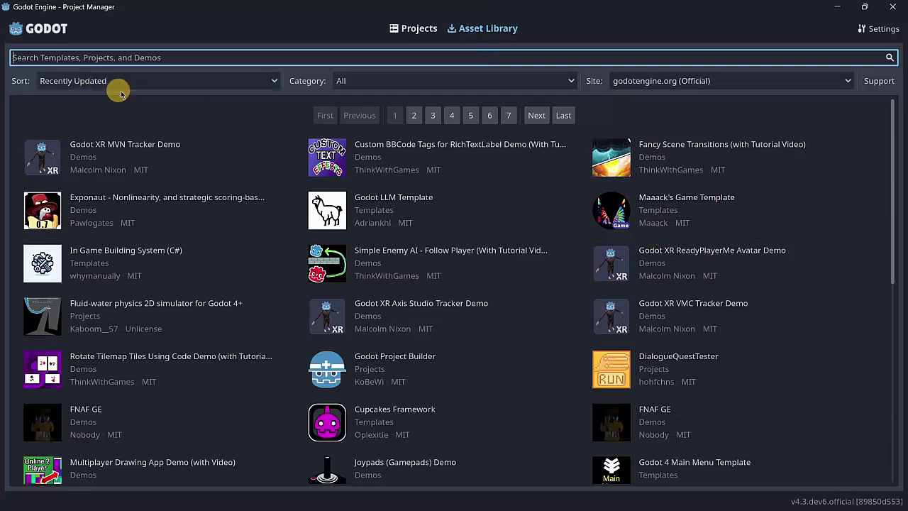
scroll(553, 241, down, 5)
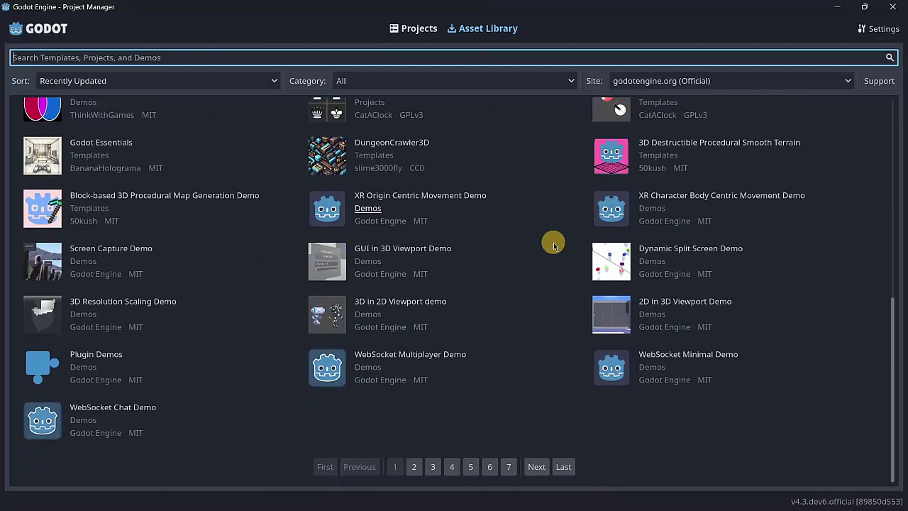
scroll(553, 244, up, 10)
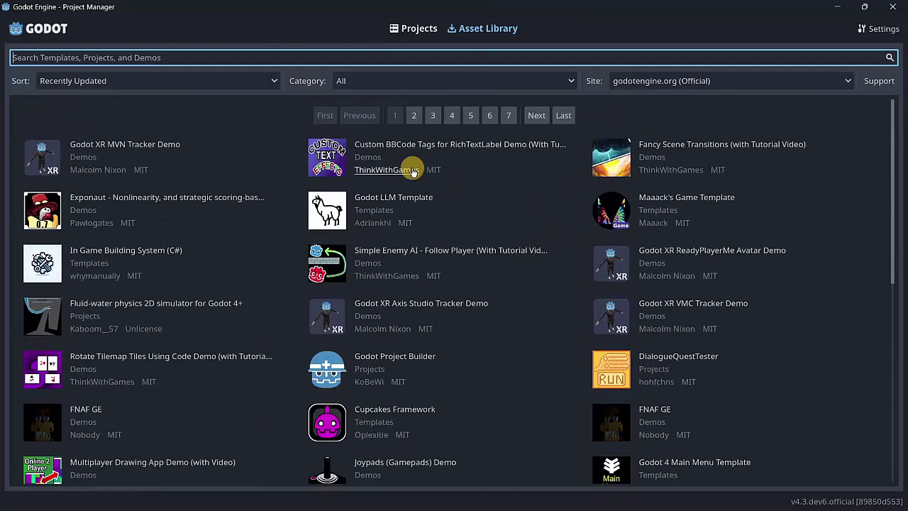
- Filter the Asset Library by category, viewing Templates, Projects and Demos in turn
click(361, 83)
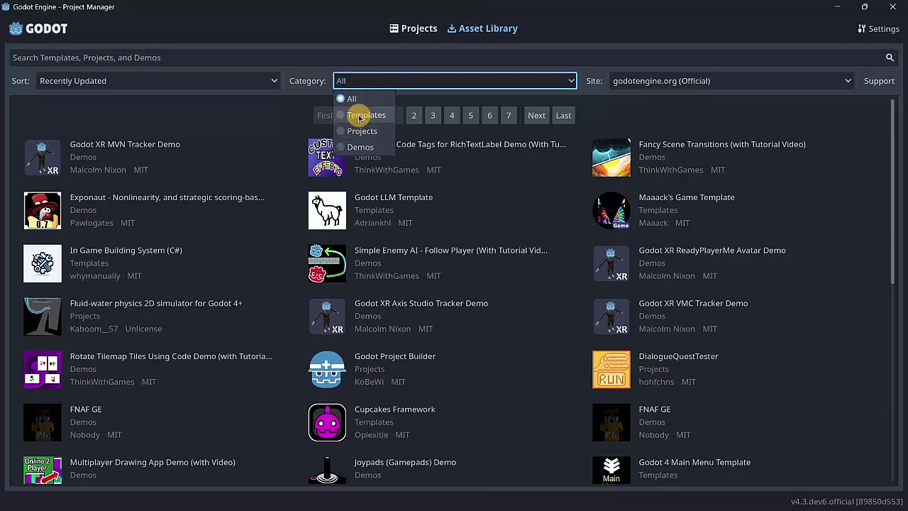
click(366, 115)
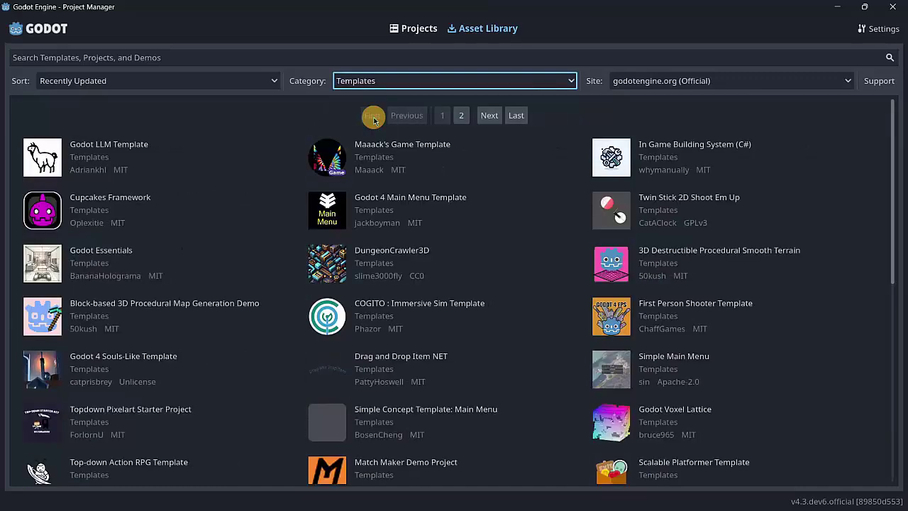
click(372, 81)
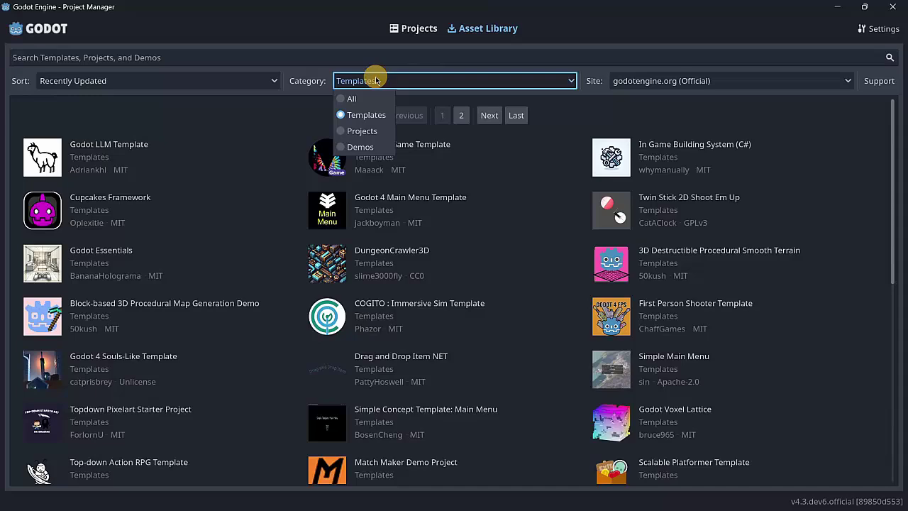
click(369, 130)
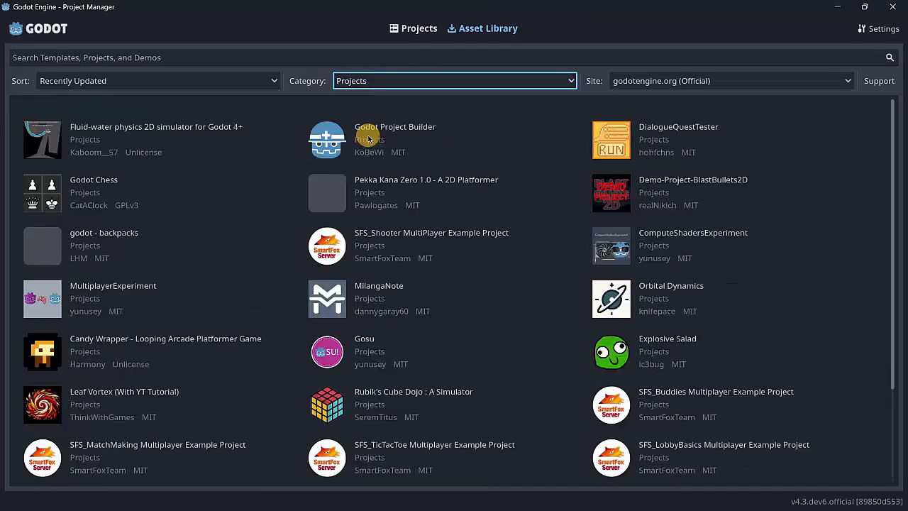
click(375, 94)
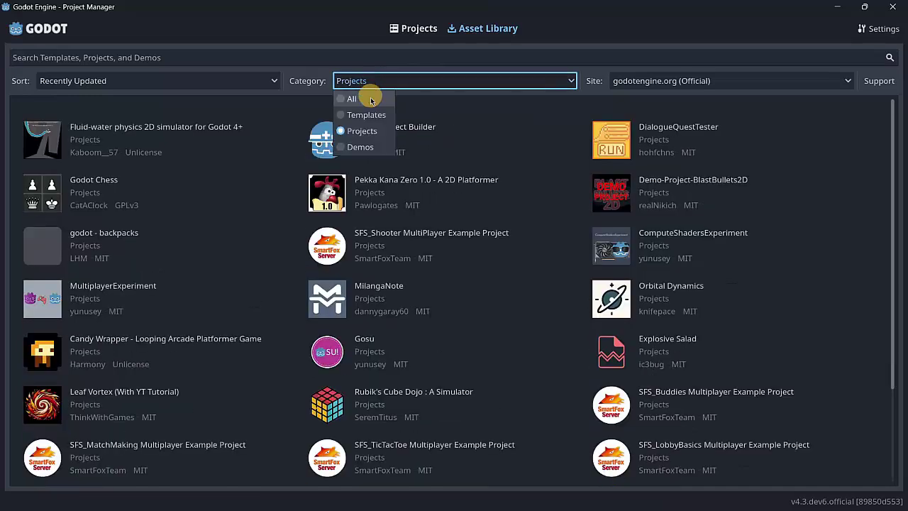
click(371, 147)
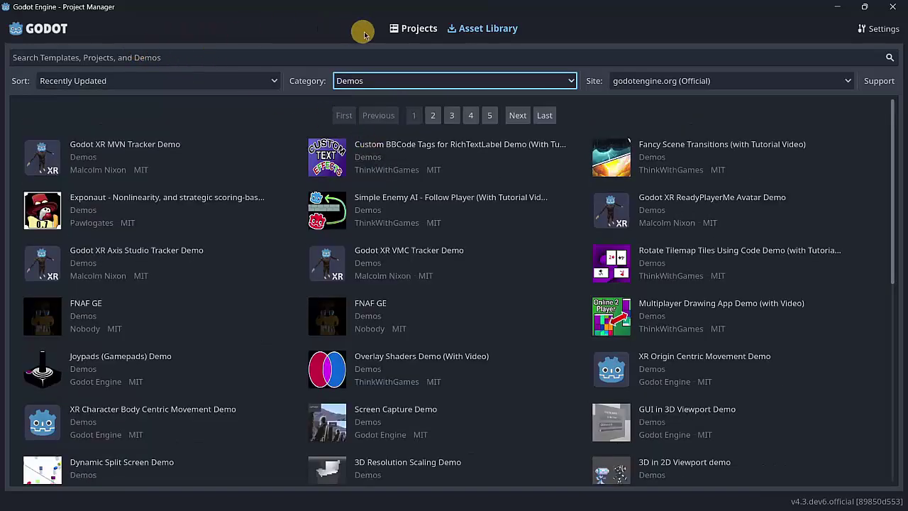
- Return to the project list and review the name, path and renderer options for creating a new project
click(419, 28)
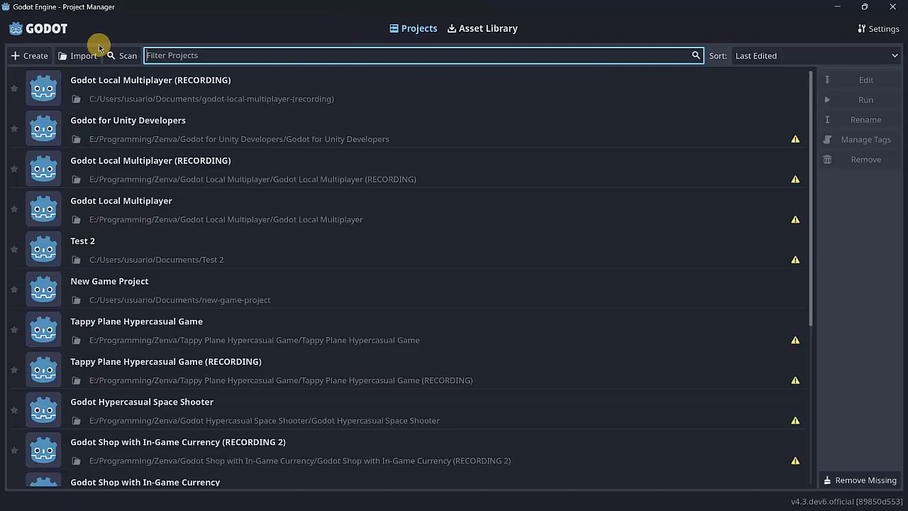
click(24, 57)
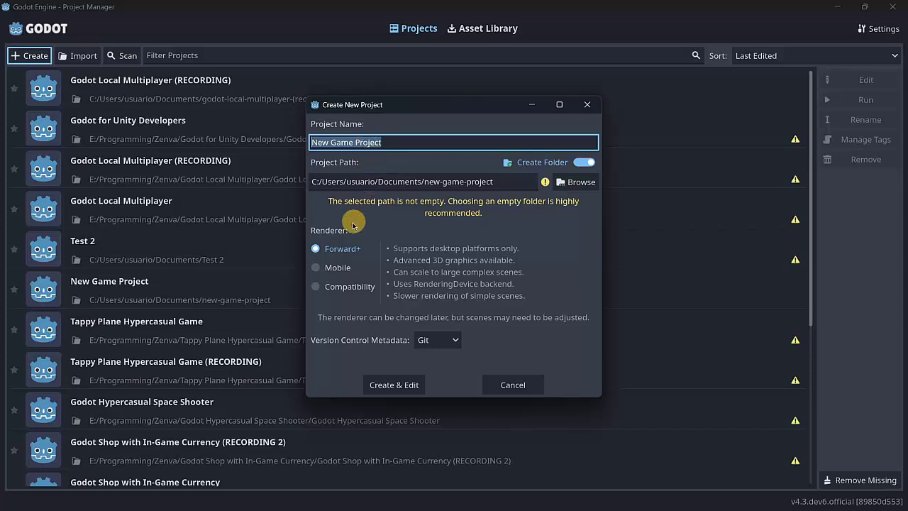
click(587, 106)
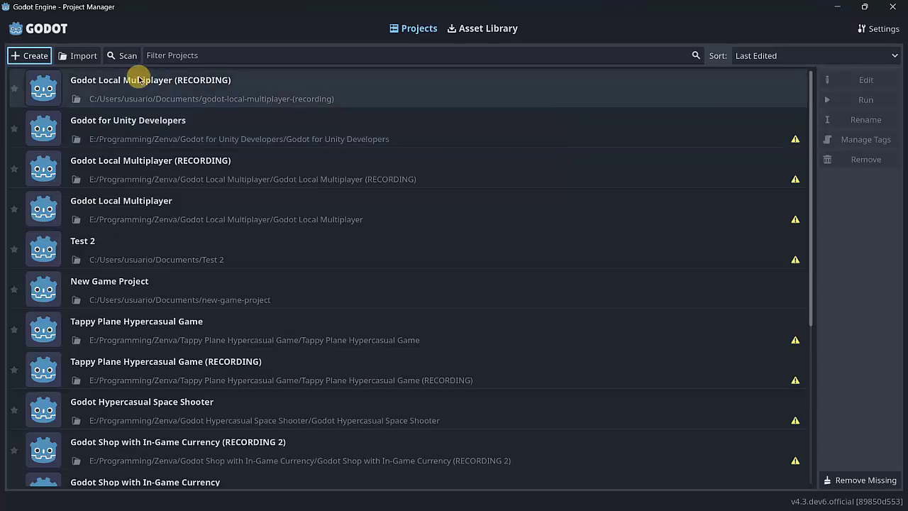
- Look at the file browser and path settings for importing an existing project, and close them without importing
click(84, 61)
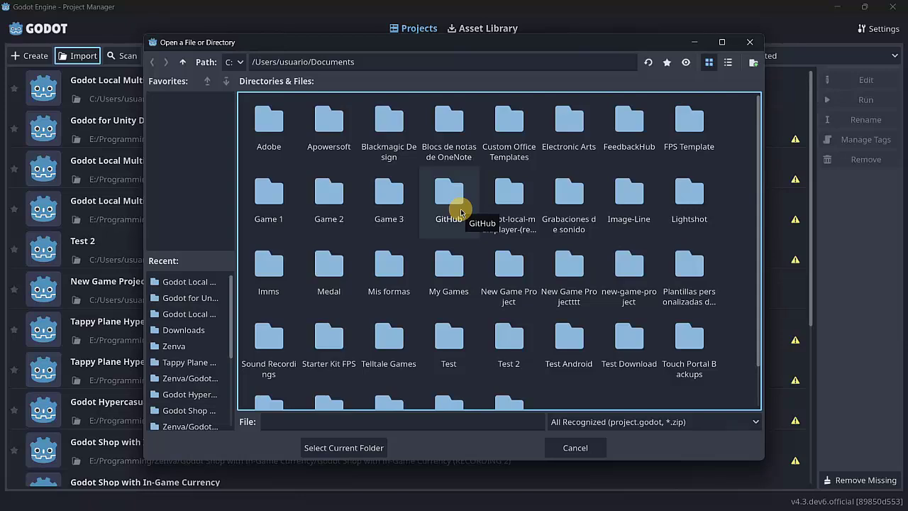
click(750, 42)
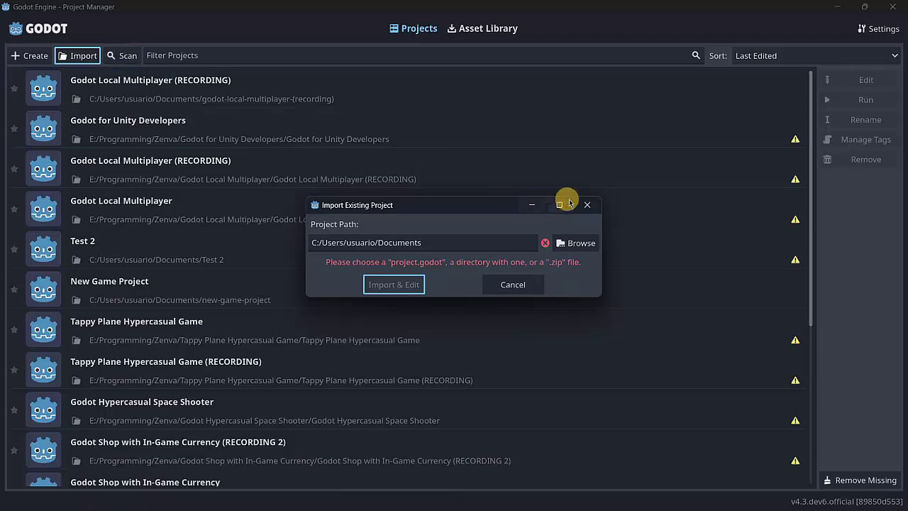
click(587, 204)
- Look at the folder selection for scanning projects, view E:/Programming/Projects/Godot/Tutorials, and cancel the scan
click(122, 56)
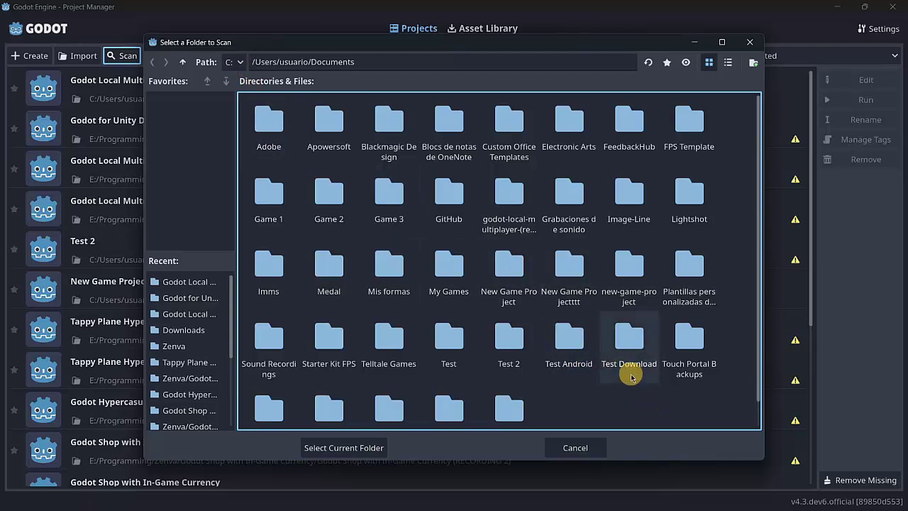
double_click(629, 339)
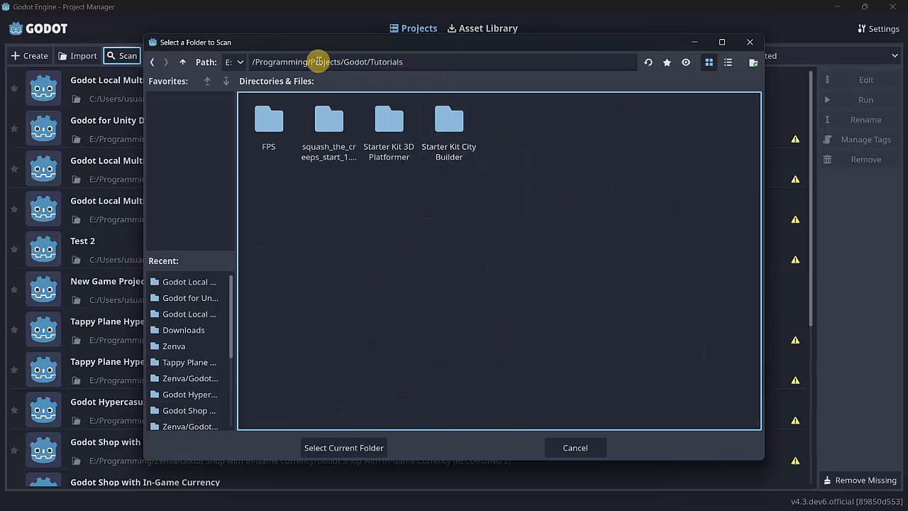
double_click(354, 62)
double_click(393, 61)
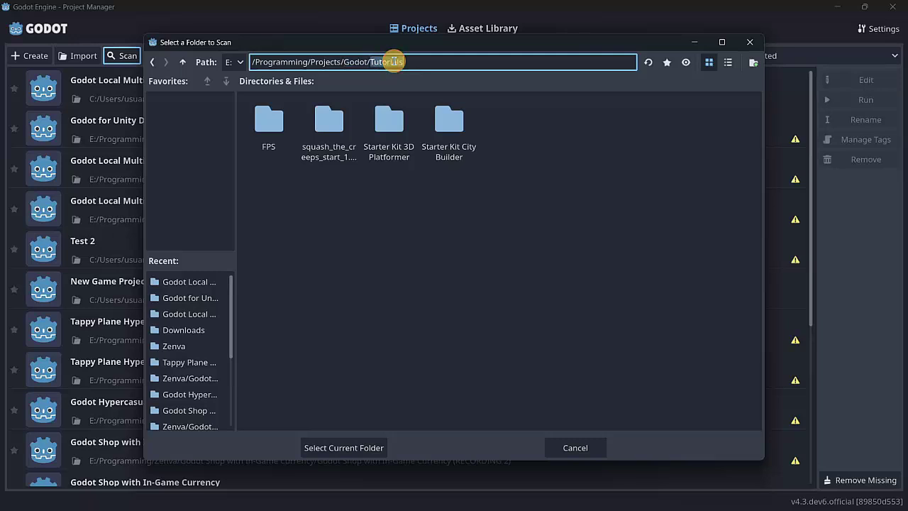
click(411, 63)
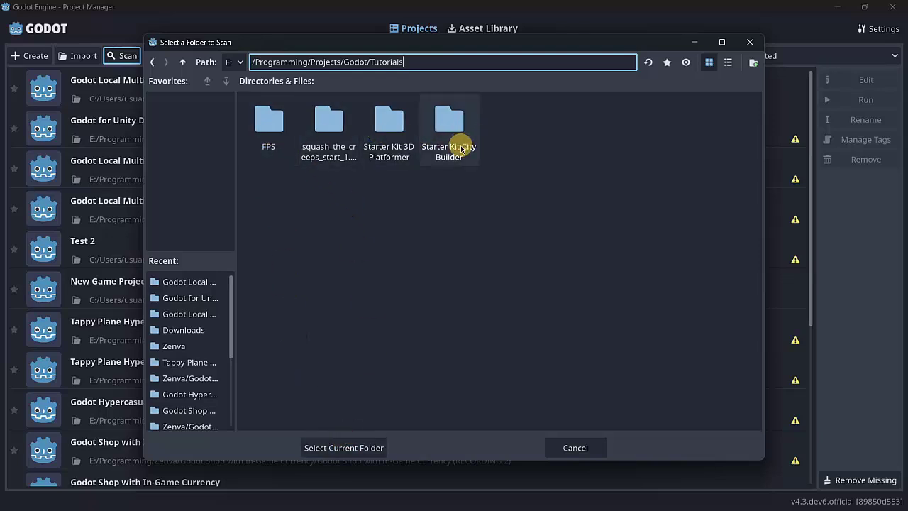
click(573, 447)
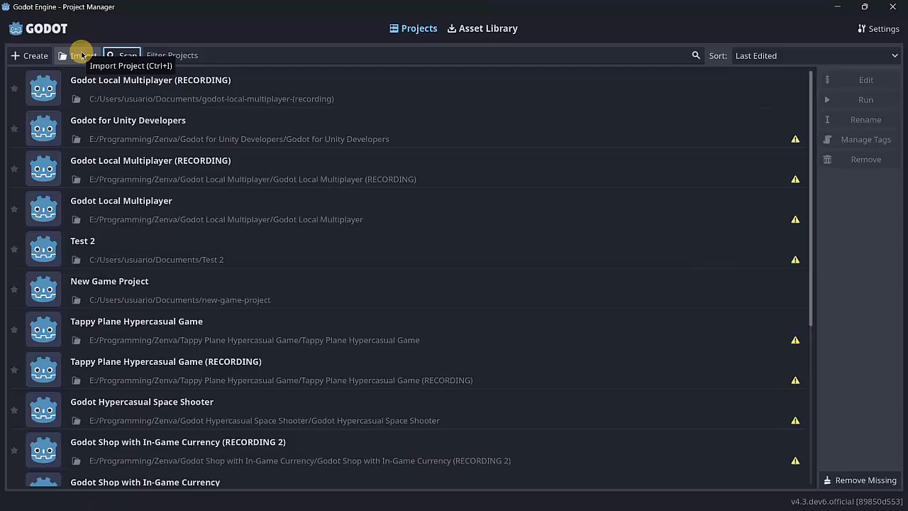
- View the project filter and the available sort options for the project list, keeping the sorting by Last Edited
click(167, 55)
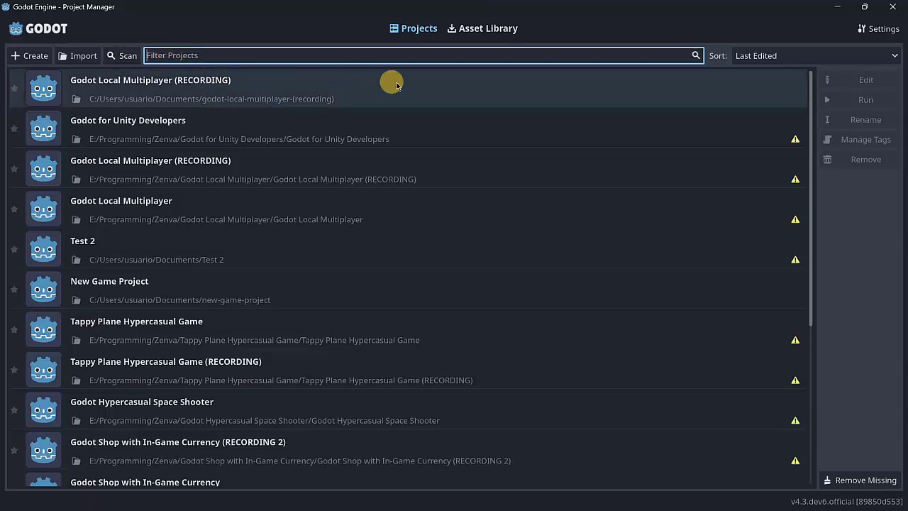
click(769, 57)
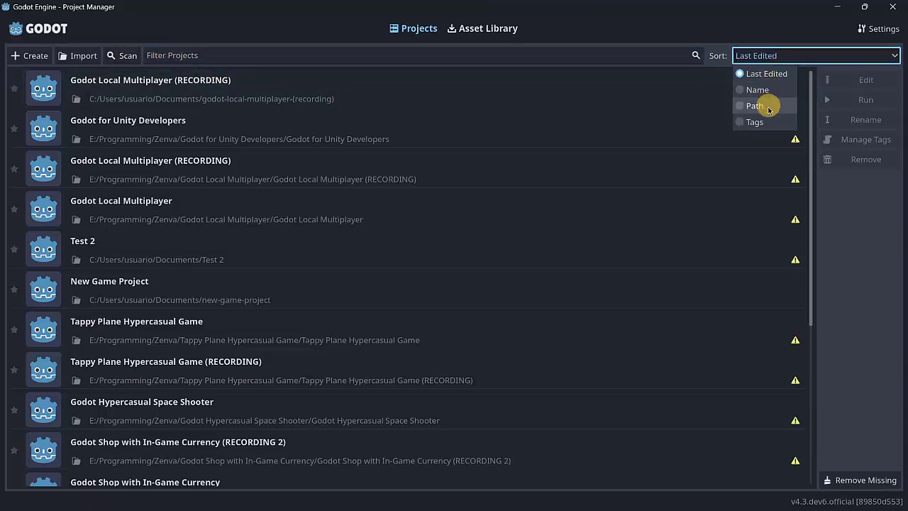
click(880, 202)
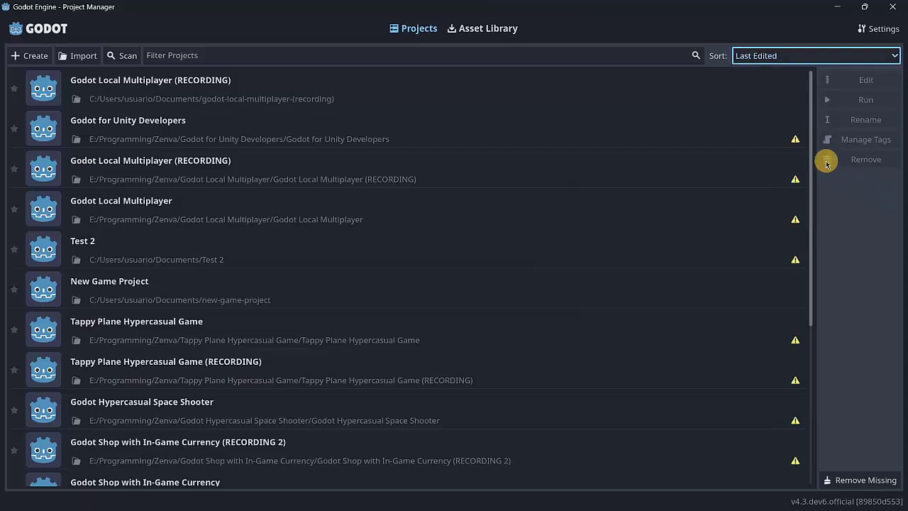
- Create a "completed" tag on the Godot Local Multiplayer (RECORDING) project stored in the Documents folder
click(638, 103)
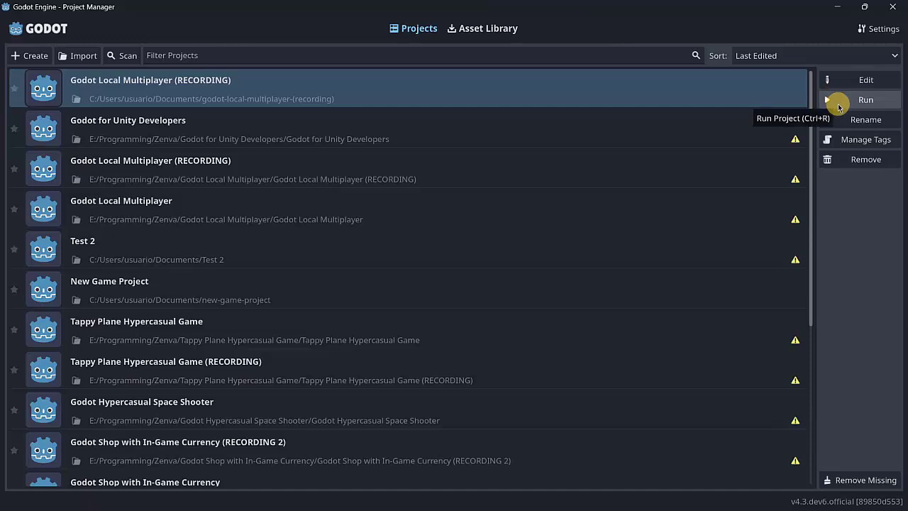
click(858, 142)
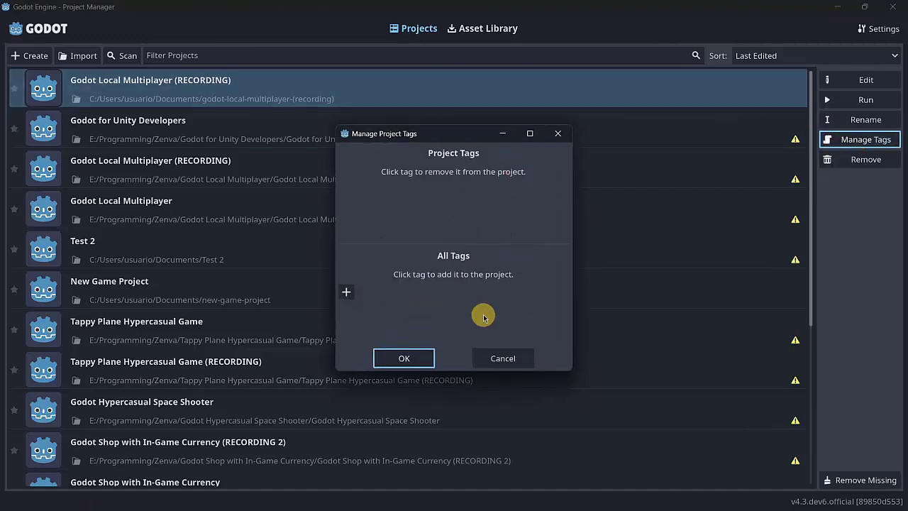
click(349, 292)
text(Completed)
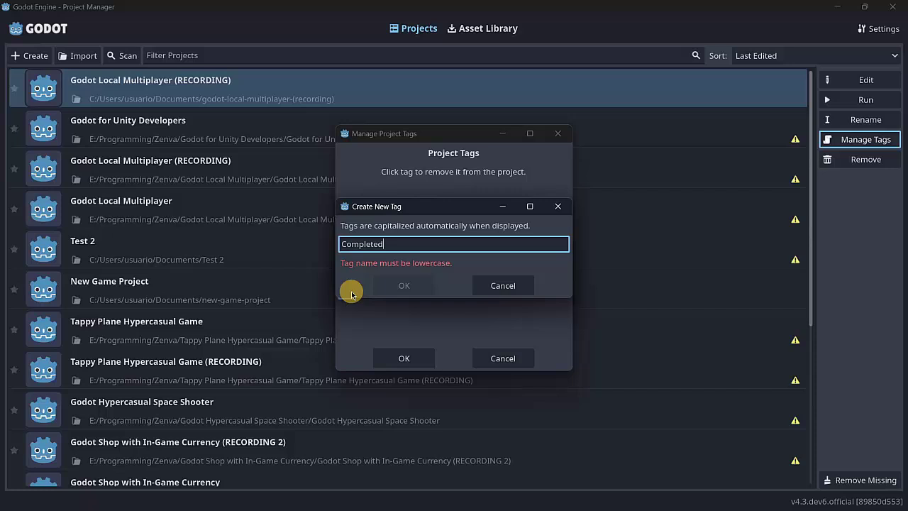
key(BackSpace)
text(d)
key(Home)
key(shift+Right)
text(c)
click(390, 287)
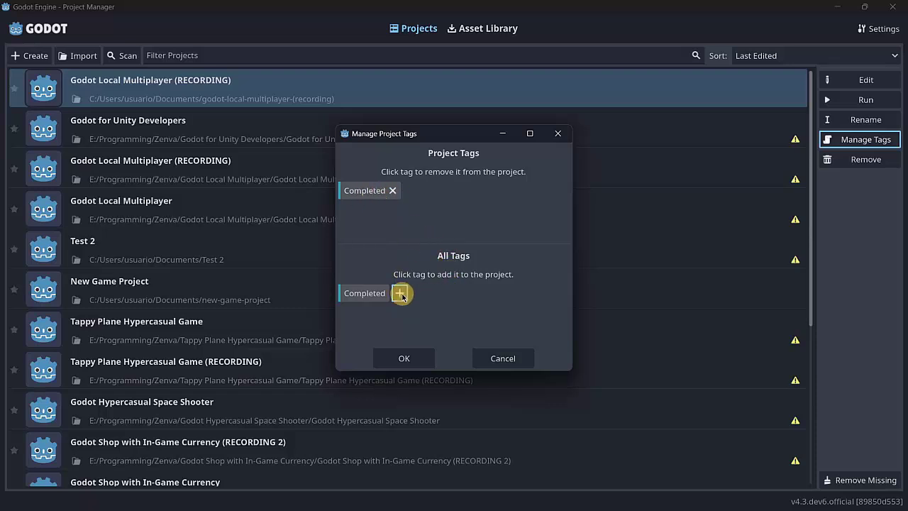
- Create a second tag named "doing" for the selected project
click(400, 293)
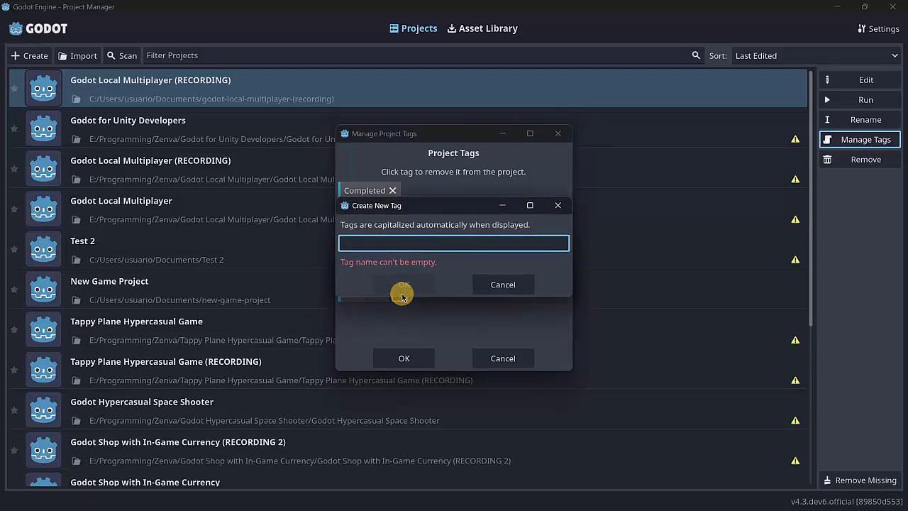
text(doing)
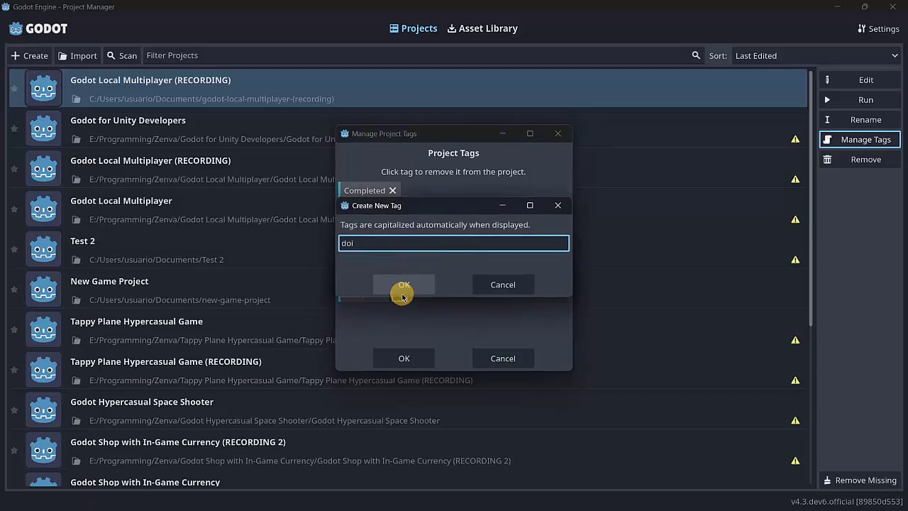
click(403, 290)
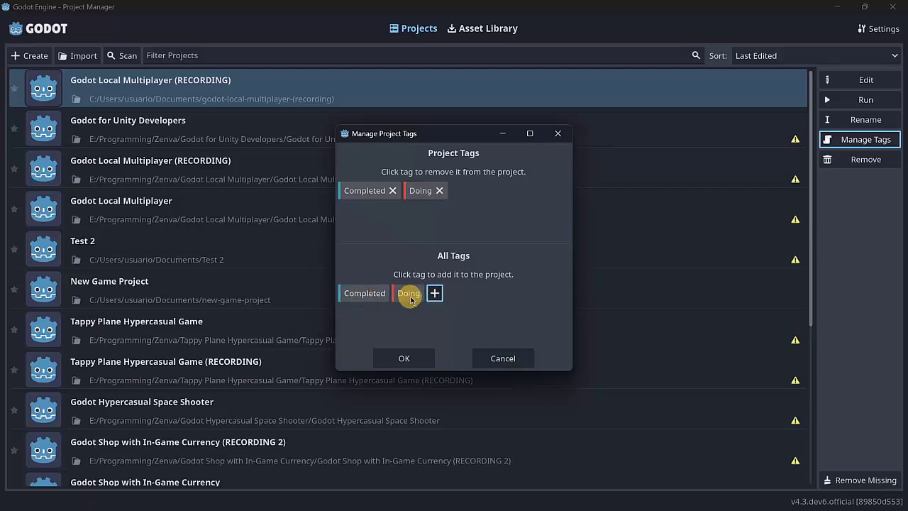
- Create a third project tag named "not_completed", with an underscore between the words
click(432, 292)
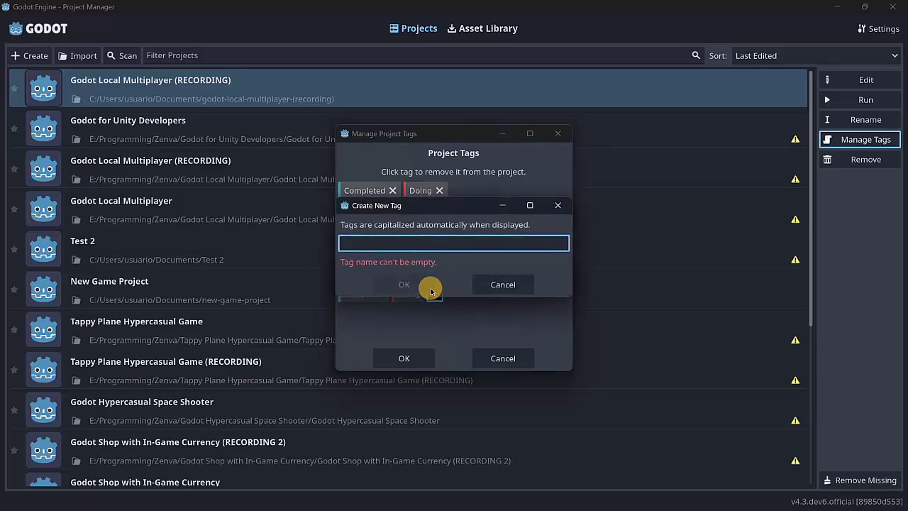
text(not)
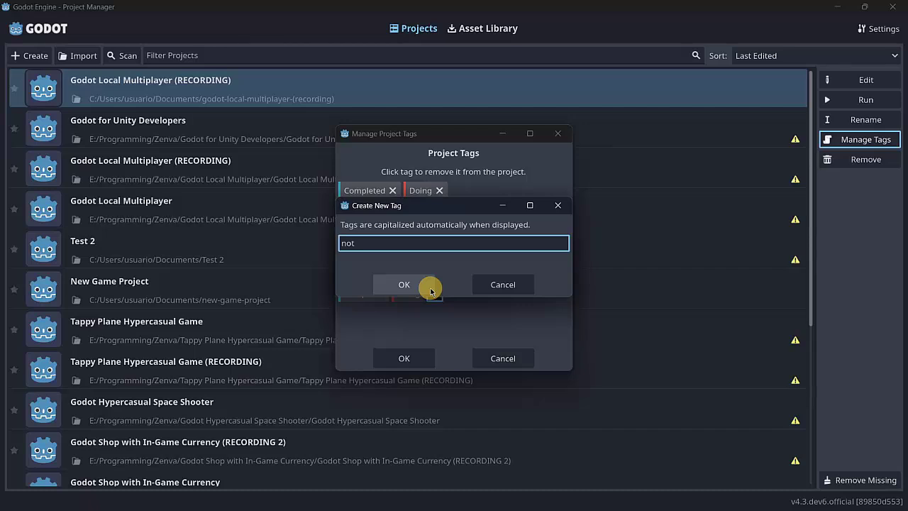
text( complete)
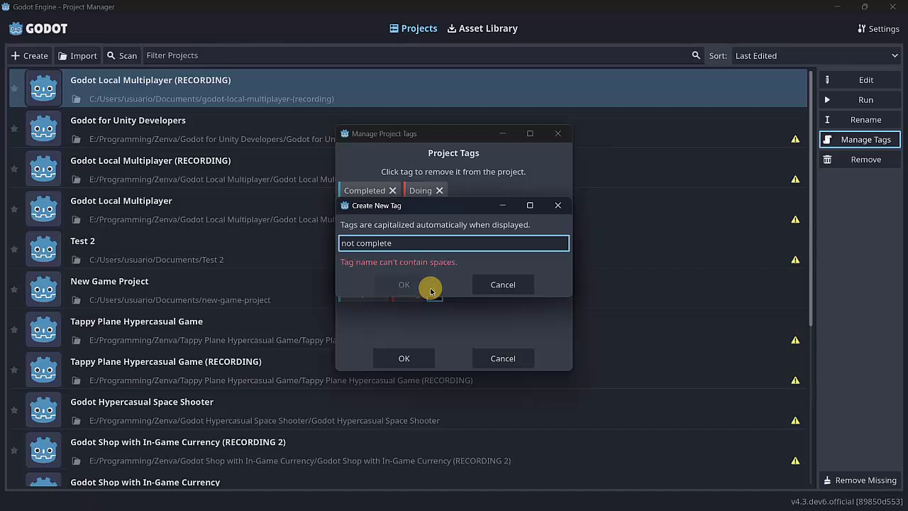
key(BackSpace)
key(BackSpace)
text(ted)
key(BackSpace)
key(BackSpace)
key(BackSpace)
key(BackSpace)
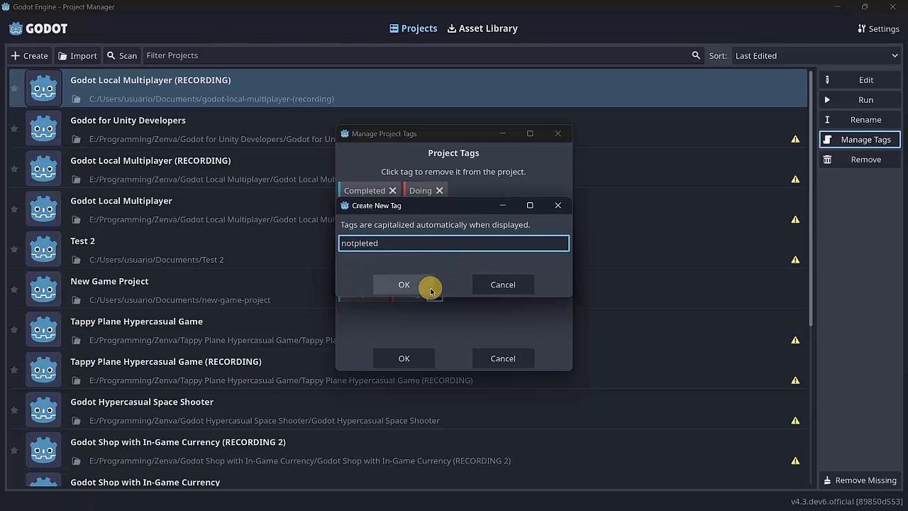
text(_com)
click(404, 284)
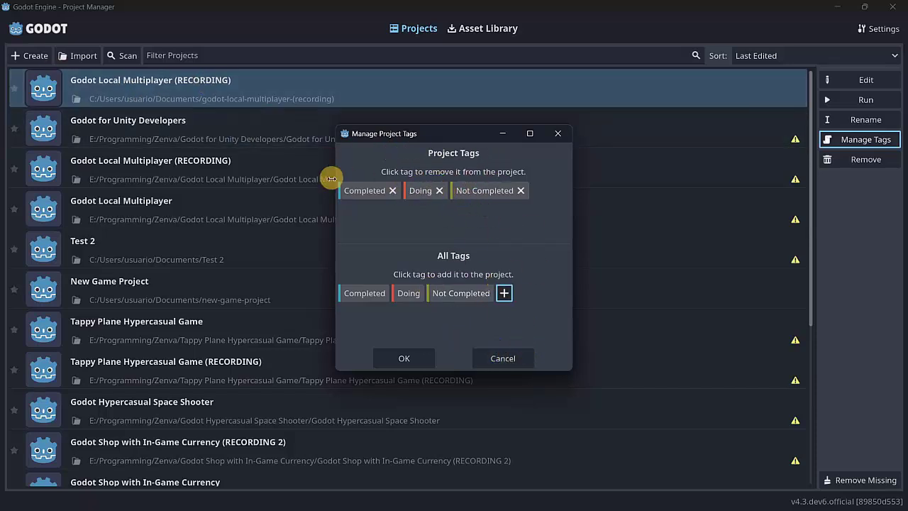
- Remove the Doing and Not Completed tags from the selected project, keeping only Completed, and save the tags
click(420, 190)
click(464, 192)
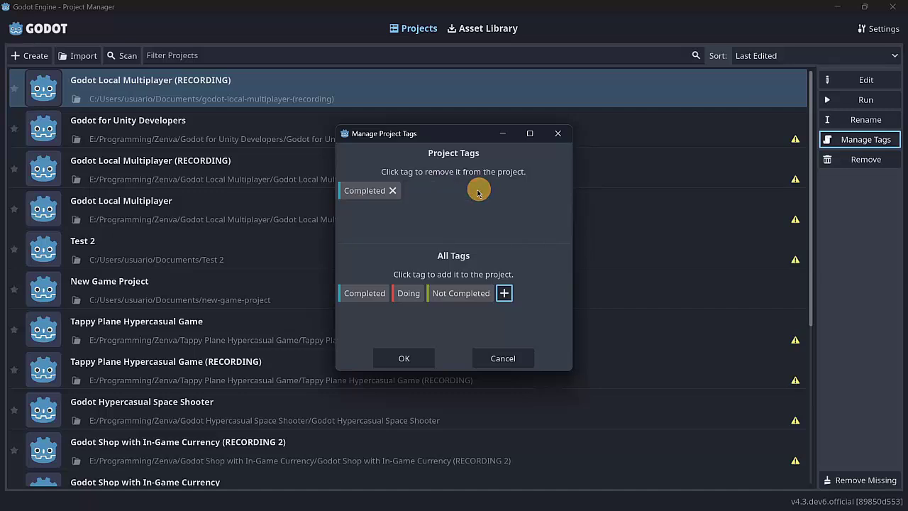
click(427, 357)
- Assign the Doing tag to the Godot for Unity Developers project
click(538, 125)
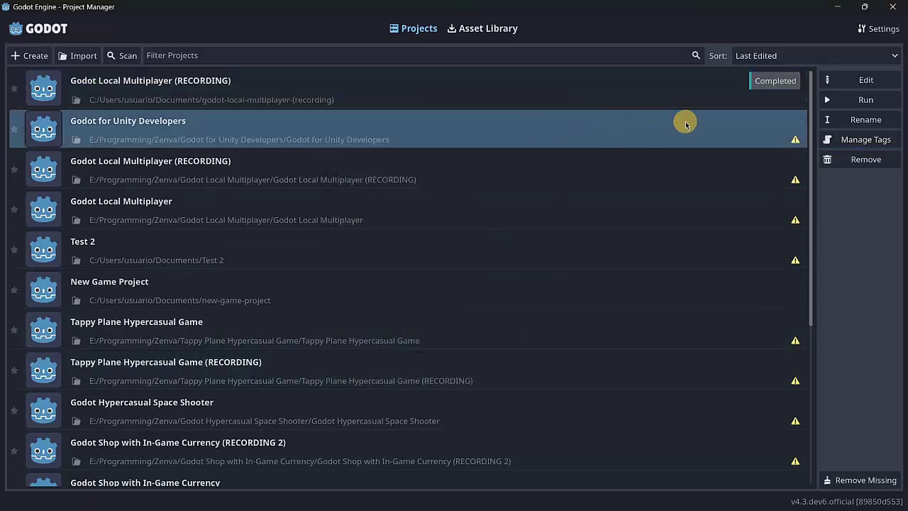
click(863, 141)
click(420, 287)
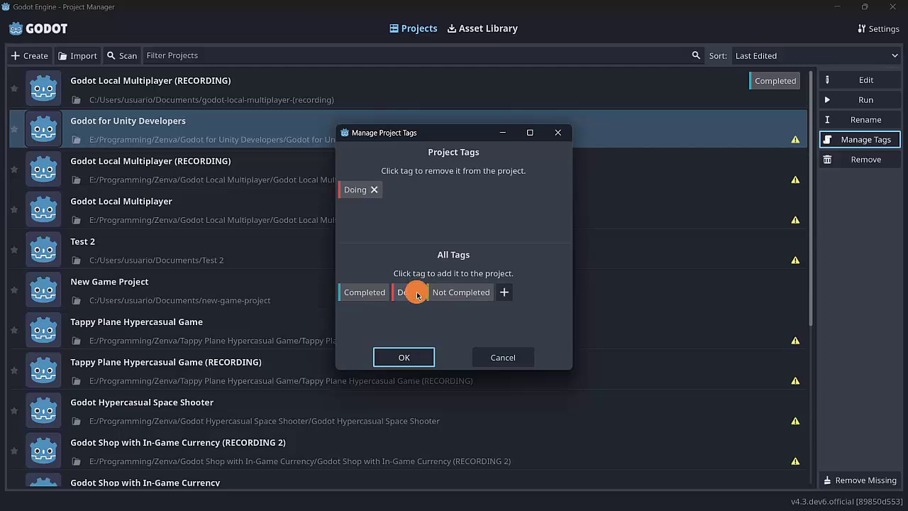
click(405, 357)
- Assign the Not Completed tag to the Godot Local Multiplayer (RECORDING) project stored in the E:/Programming/Zenva folder
click(666, 183)
click(866, 140)
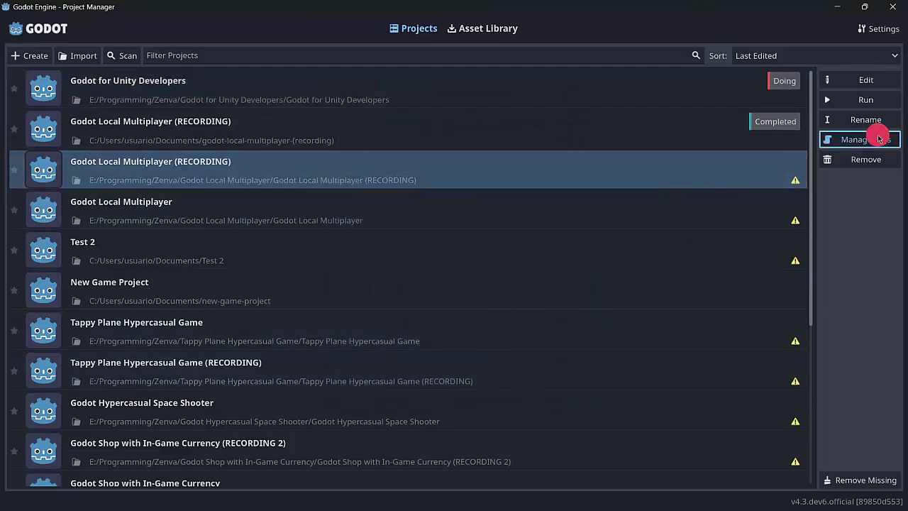
click(461, 288)
click(391, 358)
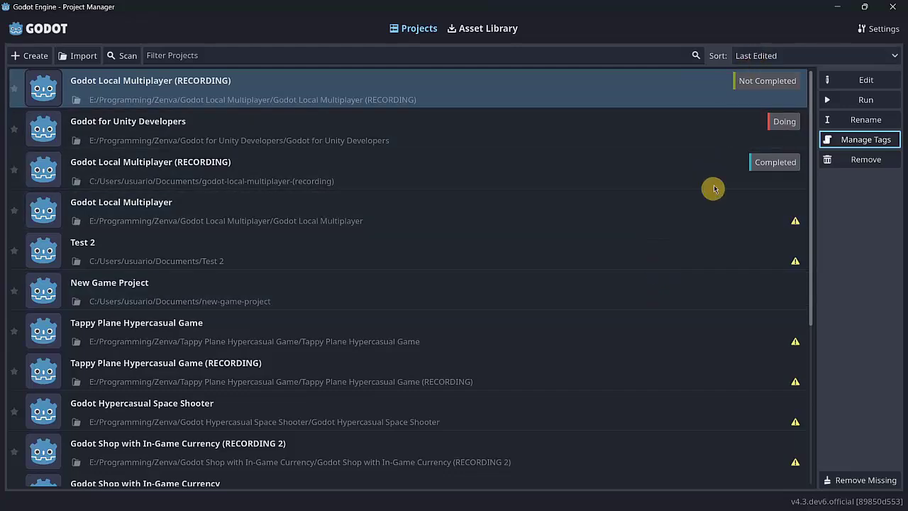
- Sort the project list by Tags and view the tagged projects at the end of the list
click(753, 57)
click(752, 123)
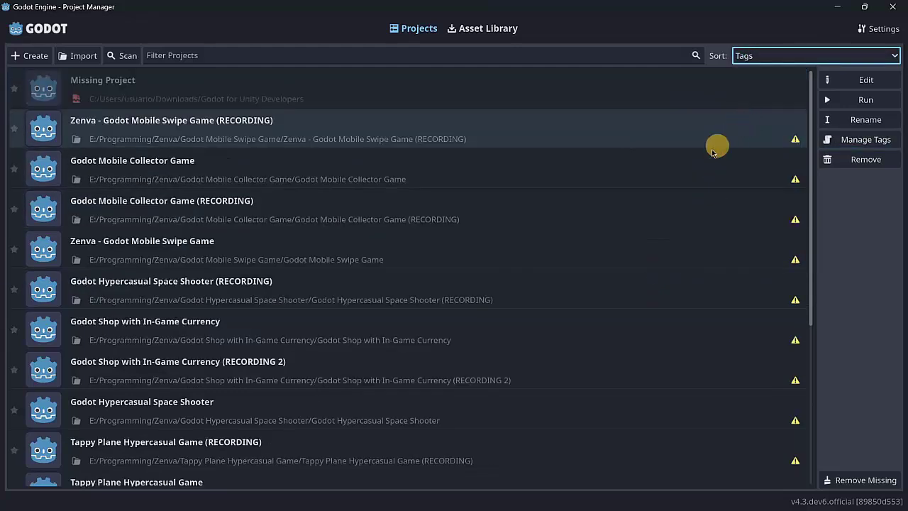
scroll(592, 211, down, 5)
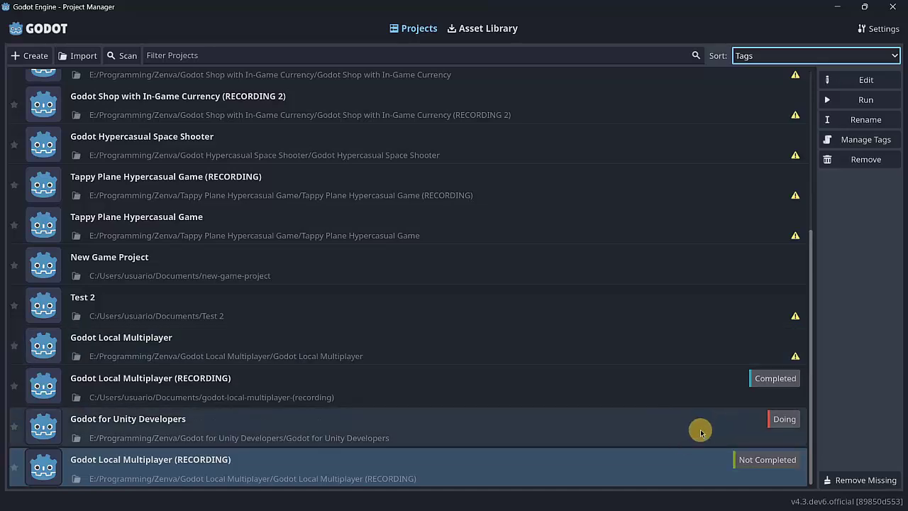
- Remove all missing projects from the project list and confirm the removal
scroll(700, 431, up, 5)
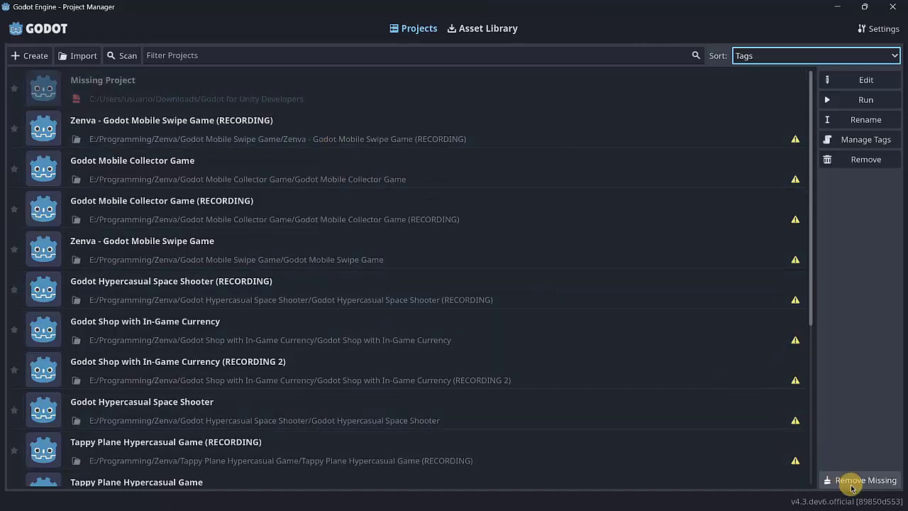
click(853, 487)
click(411, 270)
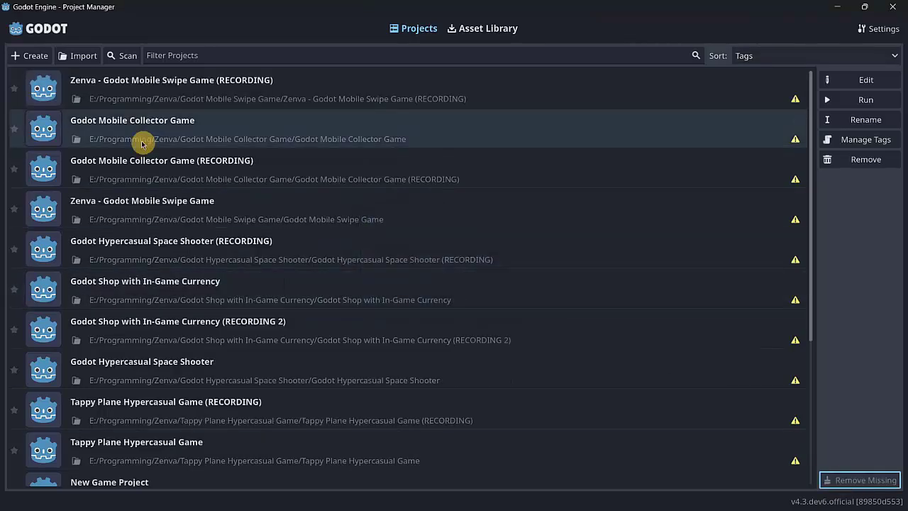
- Switch to Unity Hub and examine the installed editors, comparing the official releases with the pre-releases
key(alt+Tab)
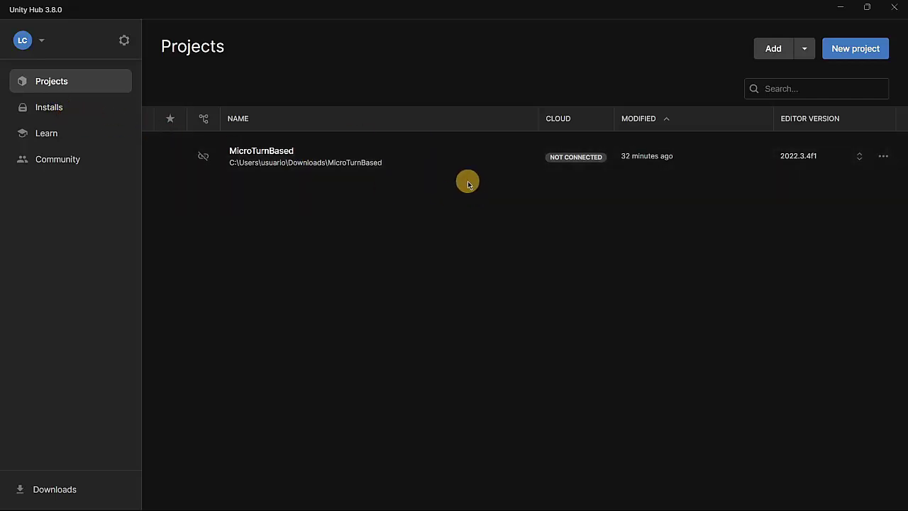
click(51, 107)
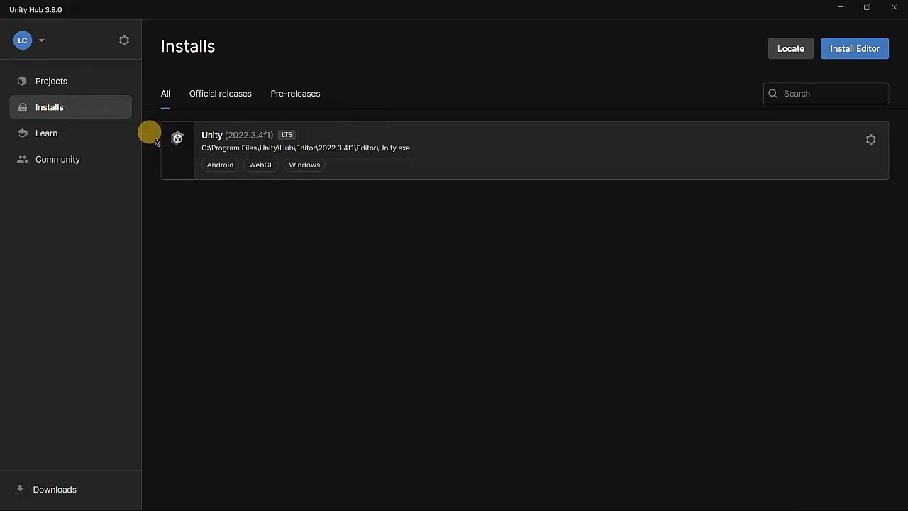
click(577, 231)
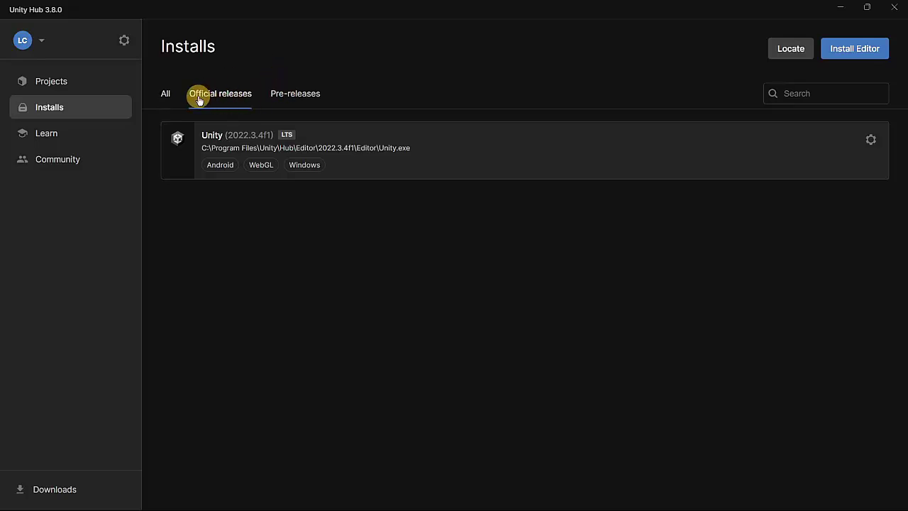
click(291, 96)
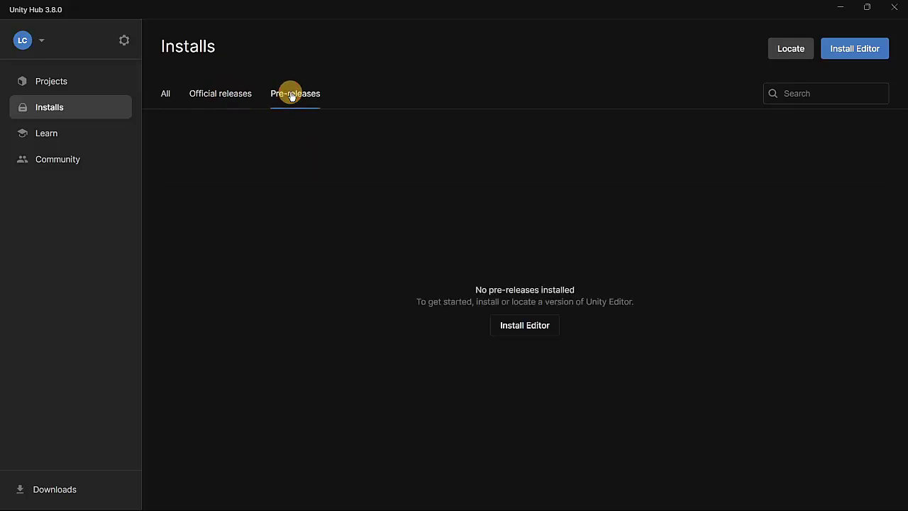
click(232, 89)
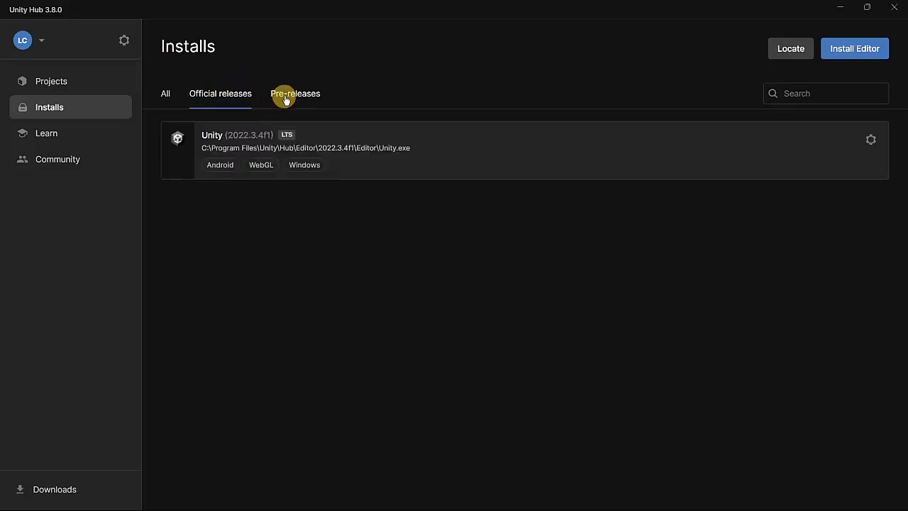
click(291, 96)
click(235, 91)
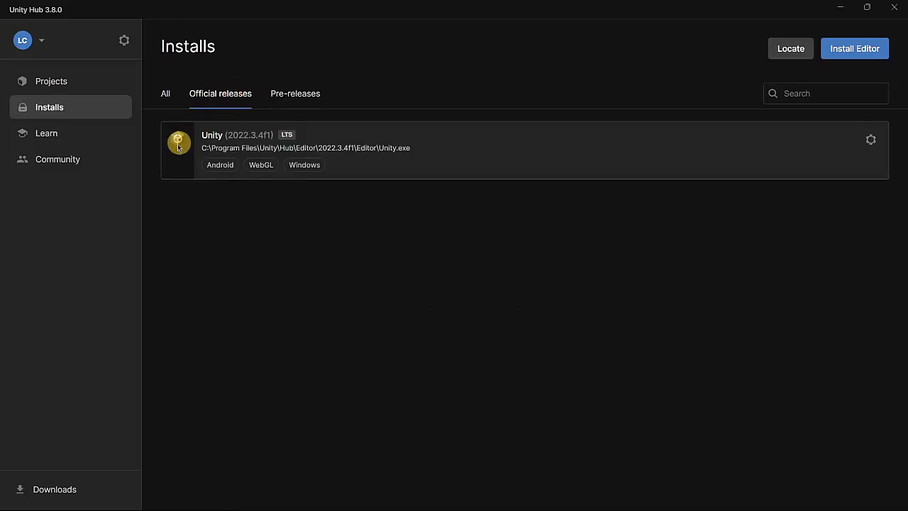
- Browse the featured tutorials, projects and courses in Unity Hub's Learn section through to the end of the list
click(59, 143)
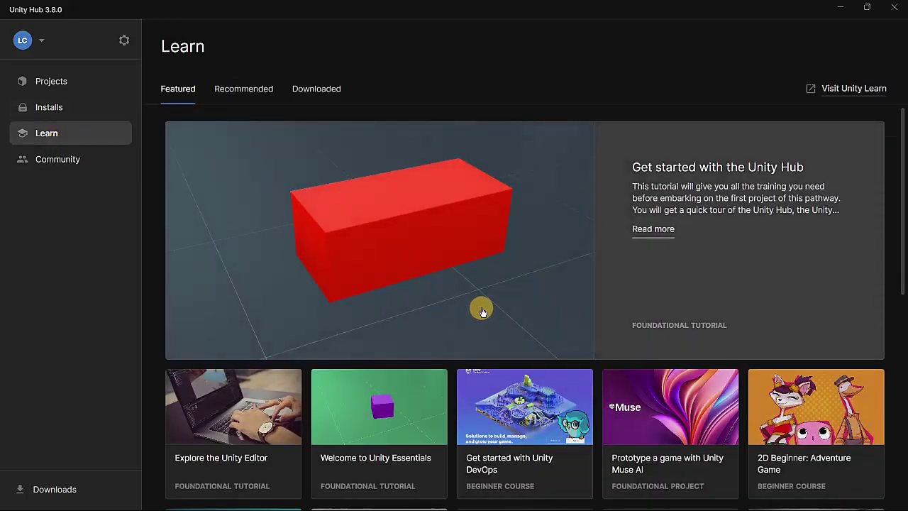
scroll(500, 309, down, 3)
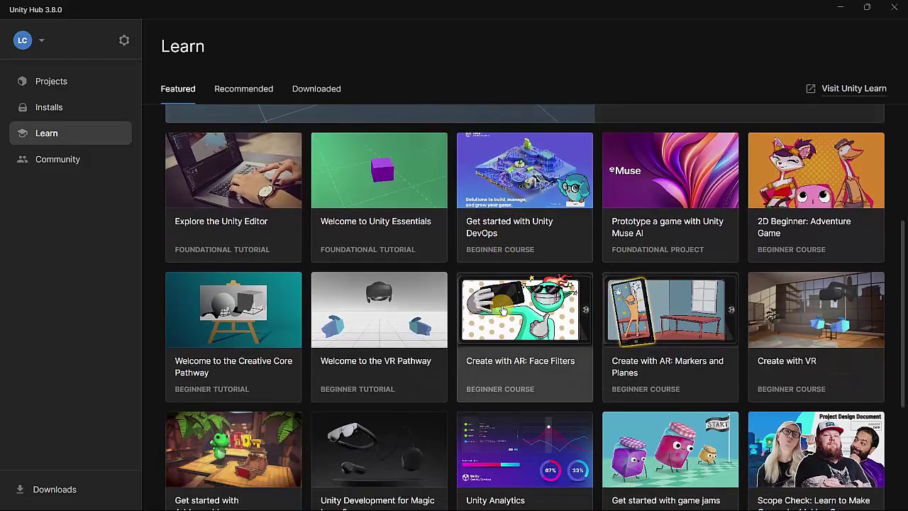
scroll(500, 309, up, 3)
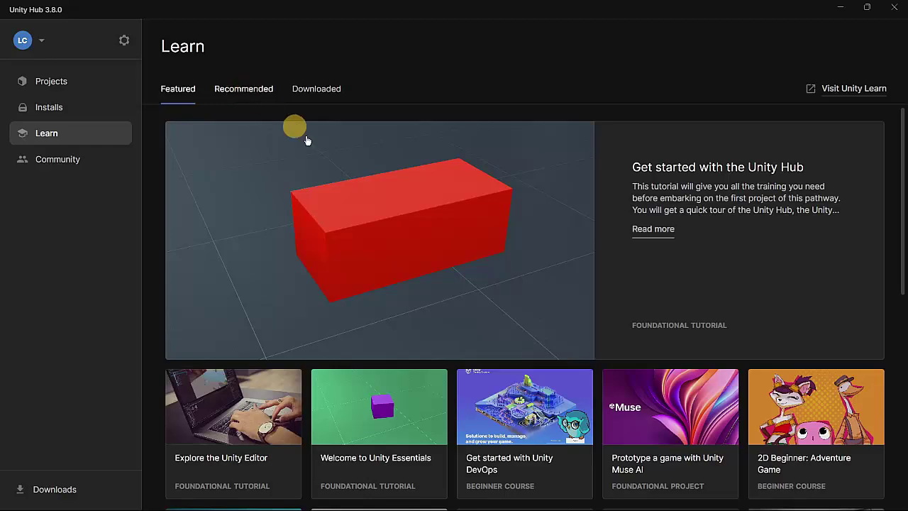
scroll(547, 239, down, 7)
scroll(548, 243, down, 1)
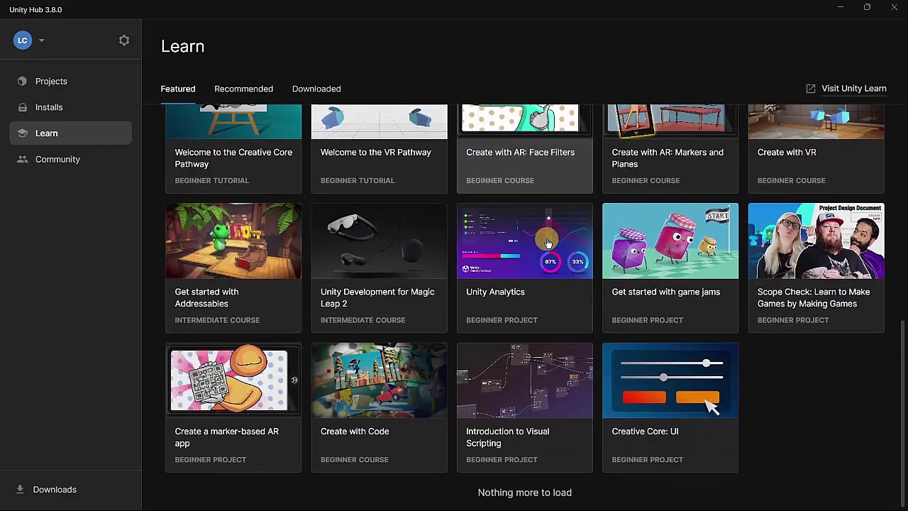
scroll(547, 242, up, 8)
- View the recommended and downloaded learning content, and return to the featured tutorials
click(257, 91)
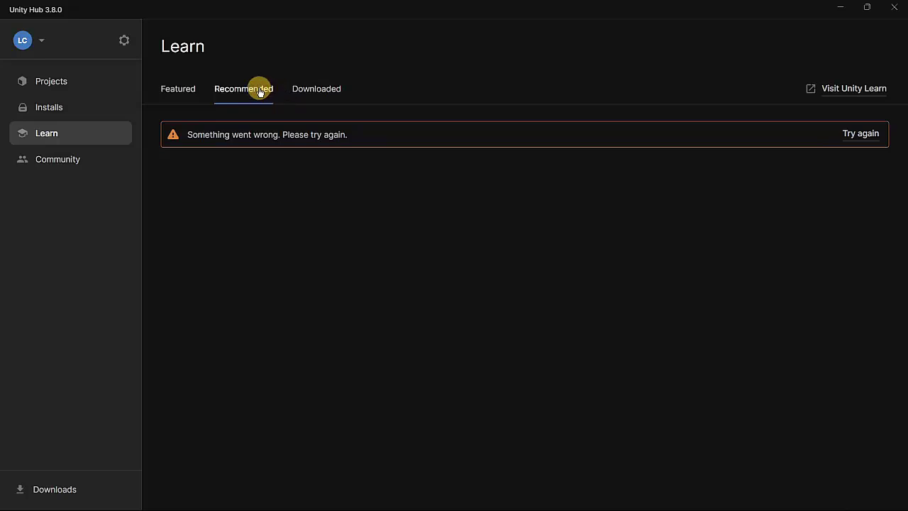
click(318, 92)
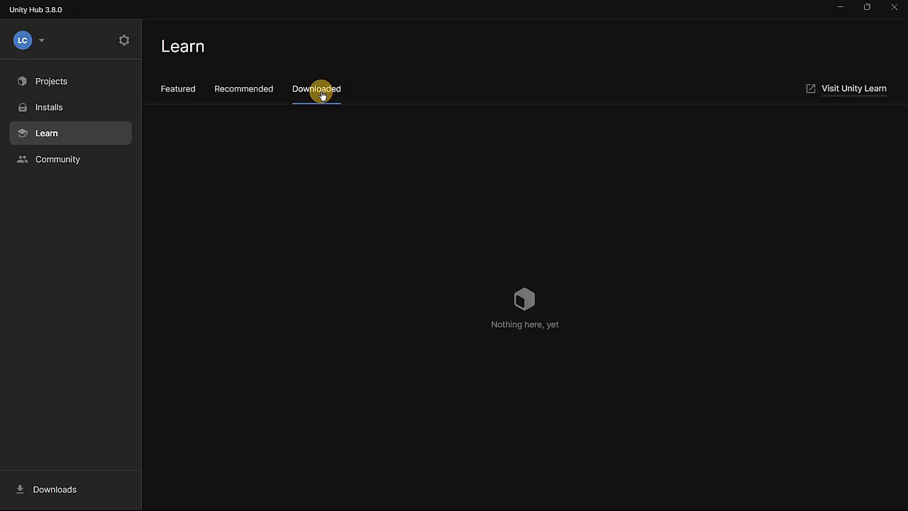
click(172, 90)
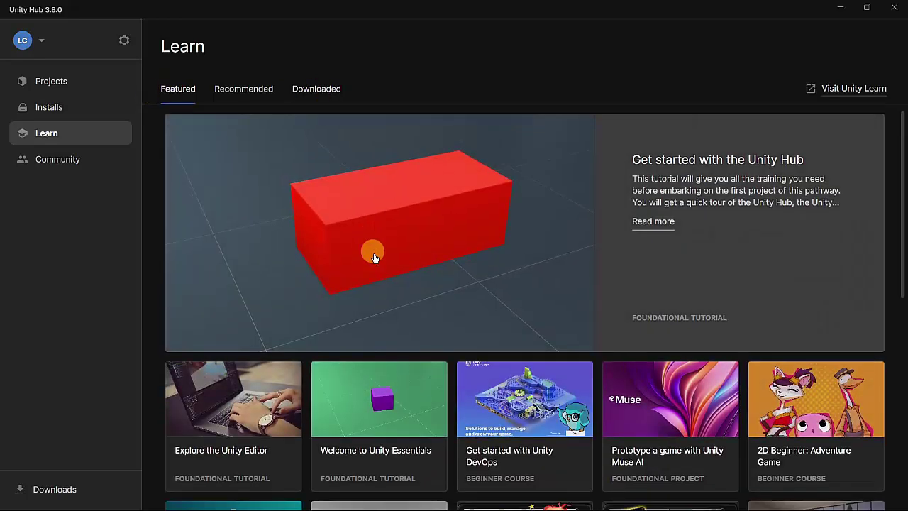
scroll(394, 334, down, 2)
scroll(394, 334, down, 1)
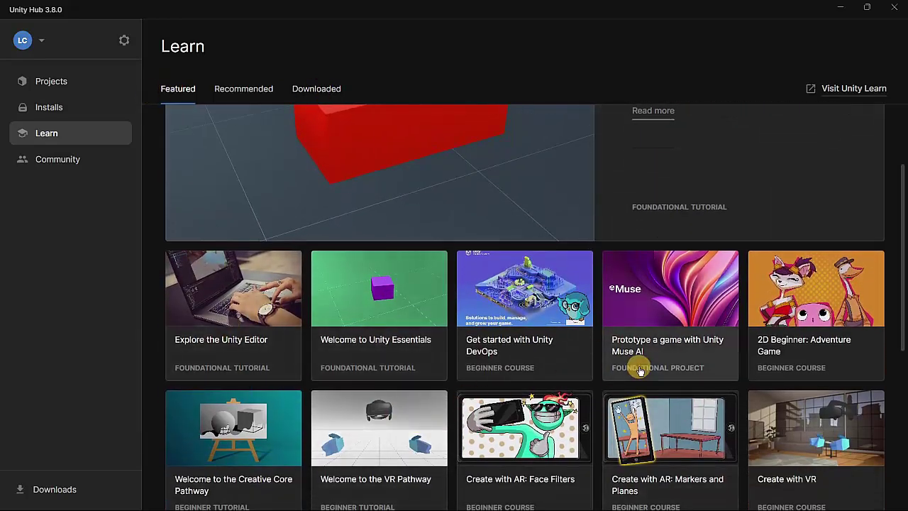
- Look through the Community resources from Unity Muse to Unity Pulse, and view the Hub's downloads list
click(50, 161)
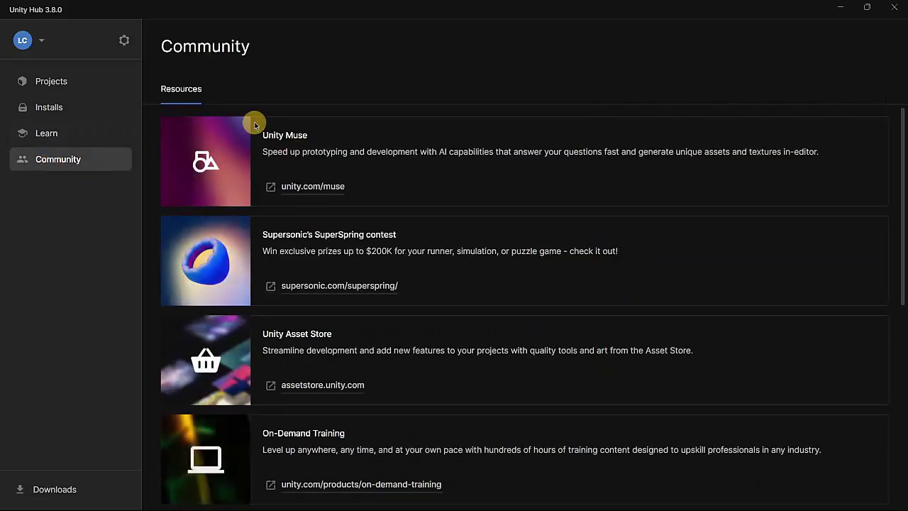
scroll(263, 133, down, 6)
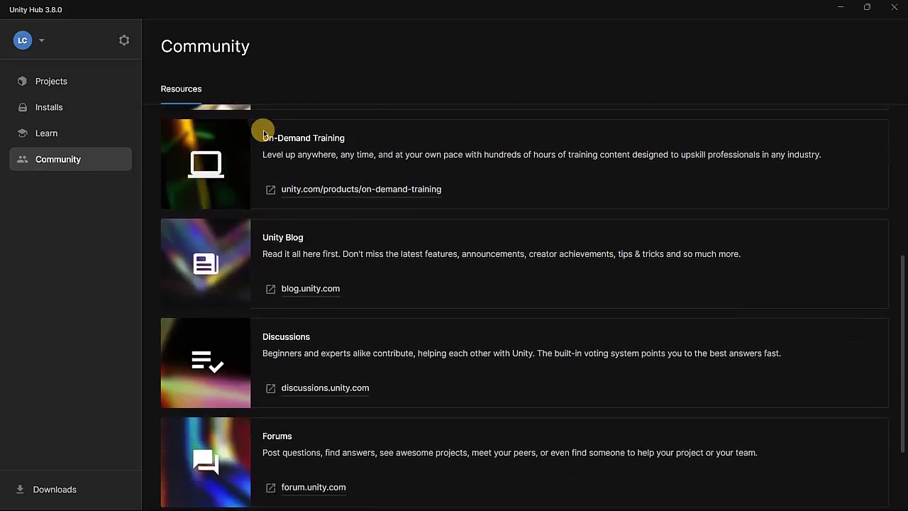
scroll(342, 413, up, 6)
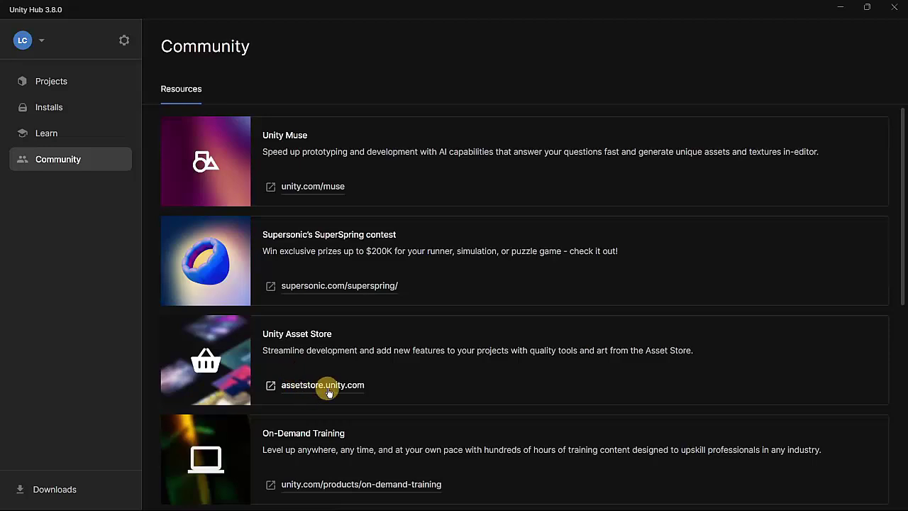
scroll(329, 392, down, 4)
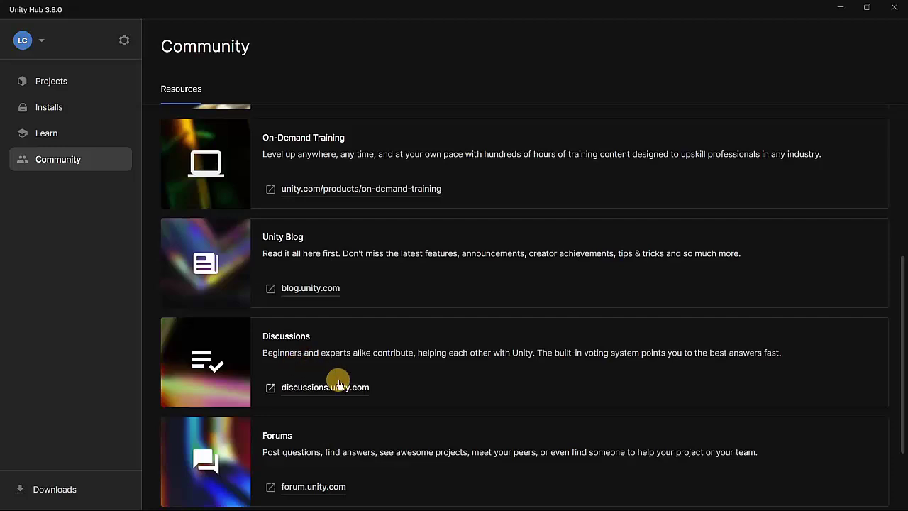
scroll(334, 383, down, 2)
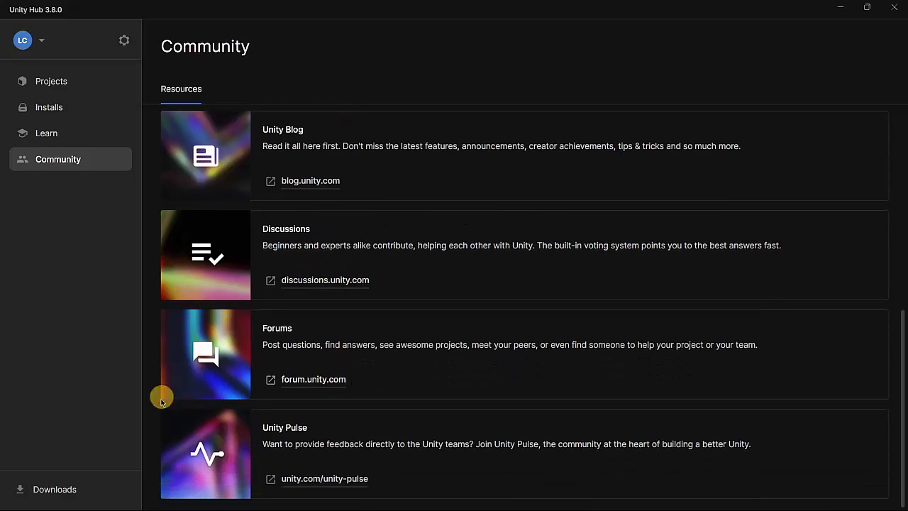
click(49, 487)
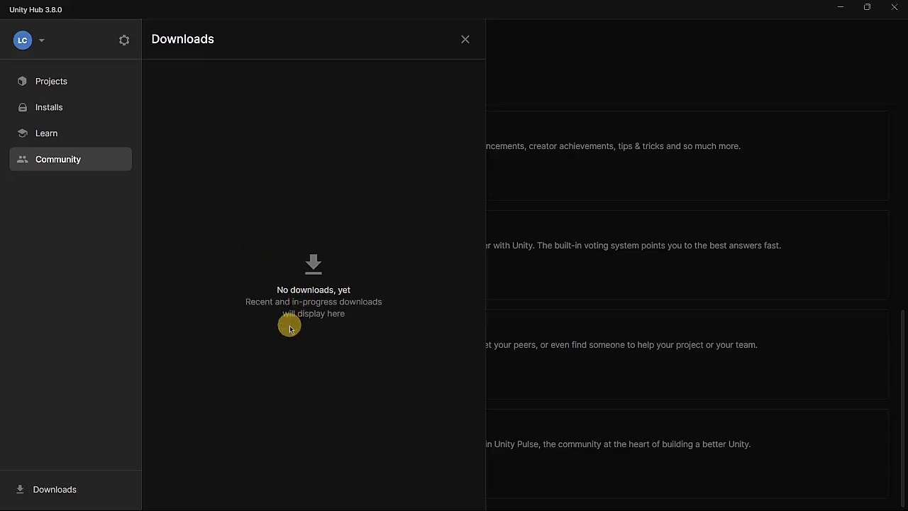
- Return to Unity Hub's project list, start a new project and look over the available templates
click(48, 84)
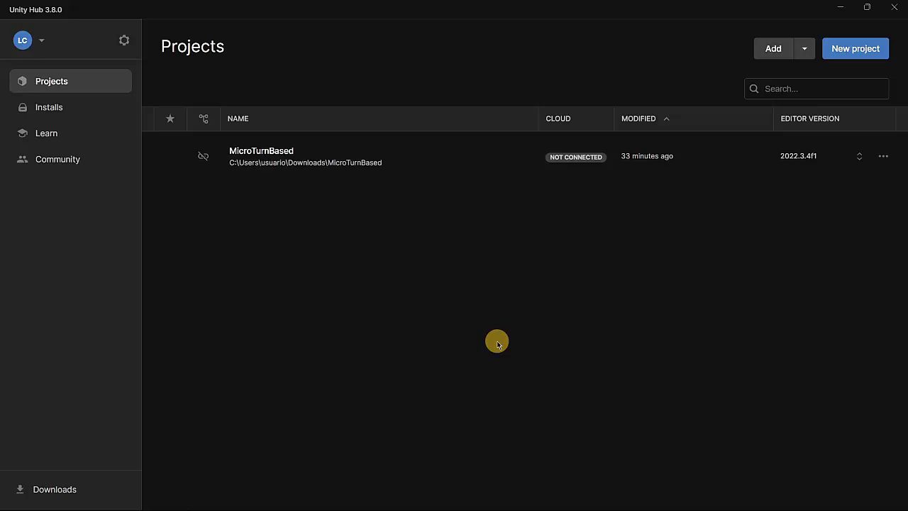
click(838, 47)
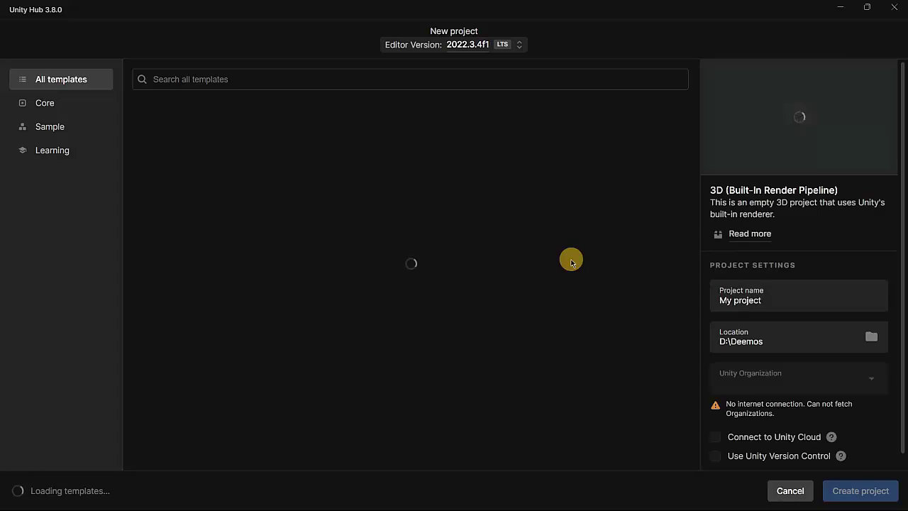
scroll(421, 207, down, 1)
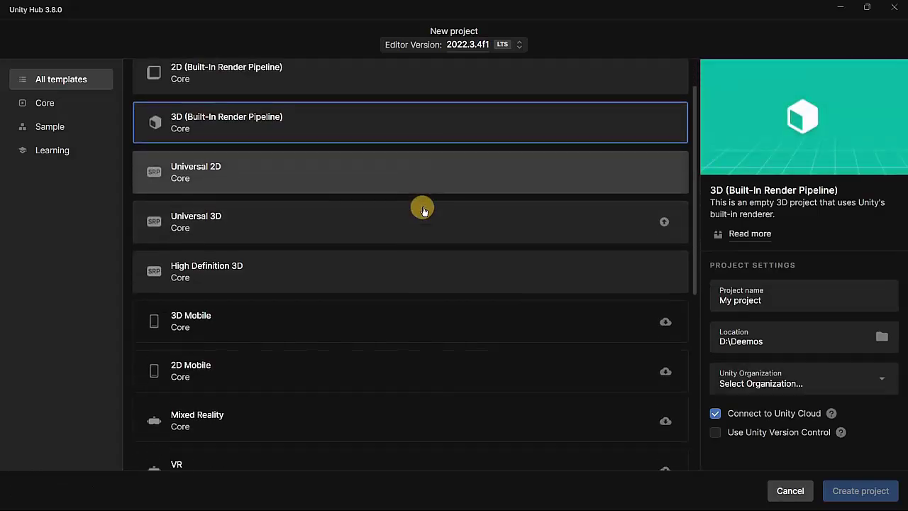
scroll(421, 209, up, 1)
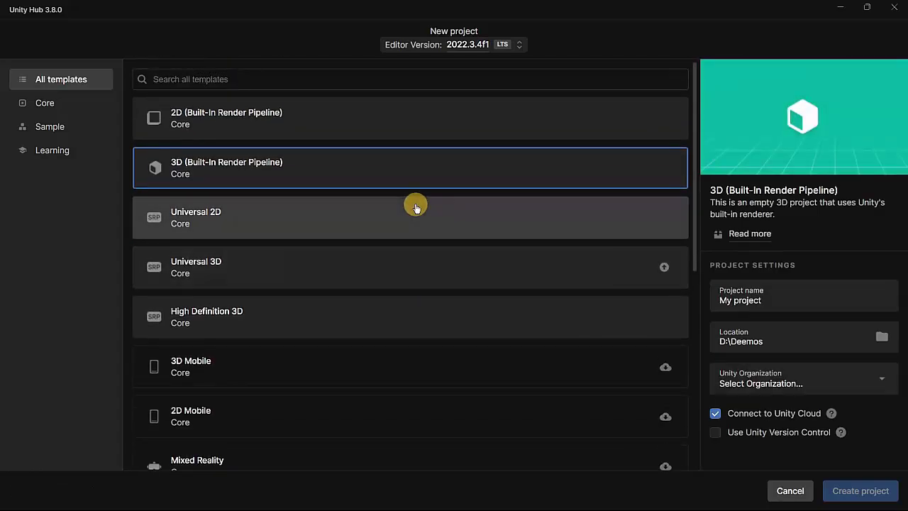
- Compare the descriptions of the built-in, Universal and High Definition 3D templates, and look through the rest of the template list
click(220, 108)
click(239, 172)
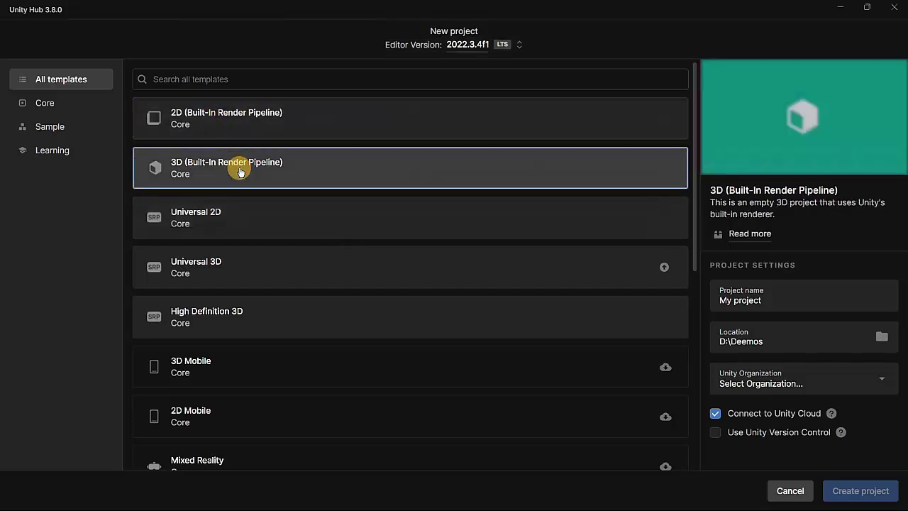
click(257, 226)
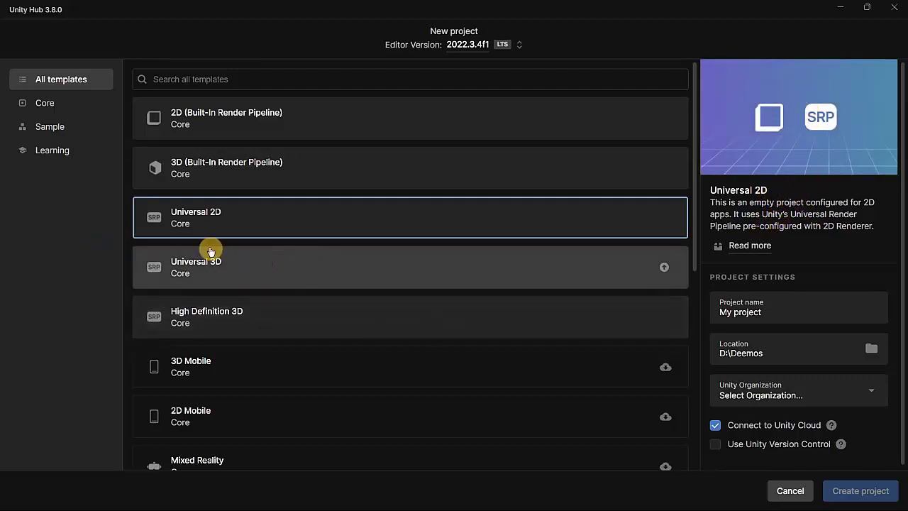
click(251, 273)
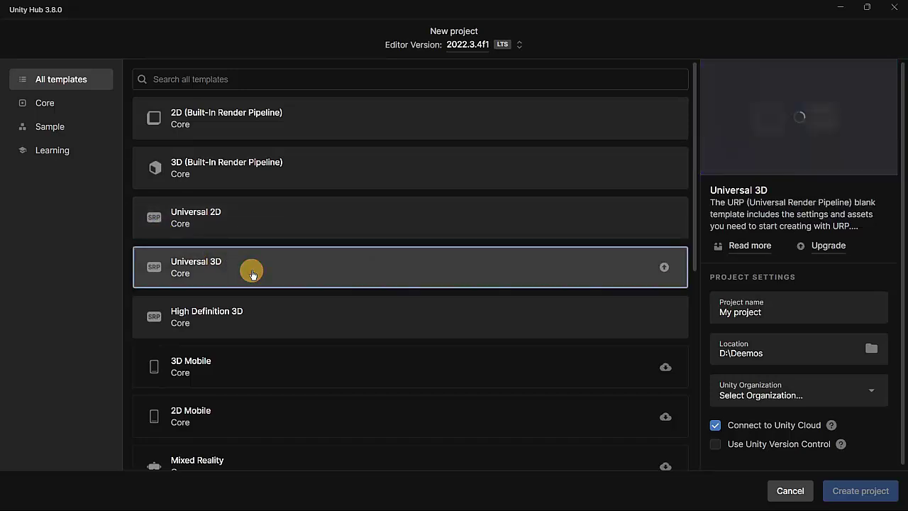
click(295, 320)
scroll(290, 328, down, 1)
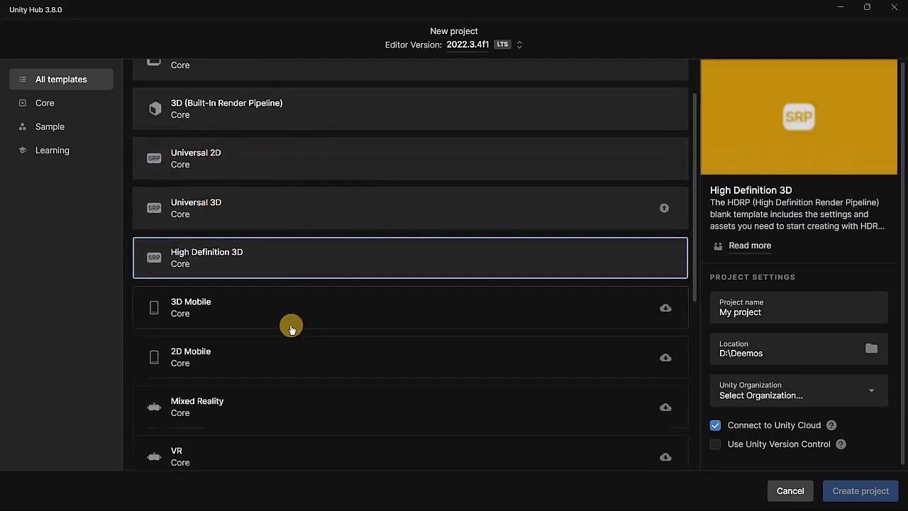
scroll(265, 318, down, 5)
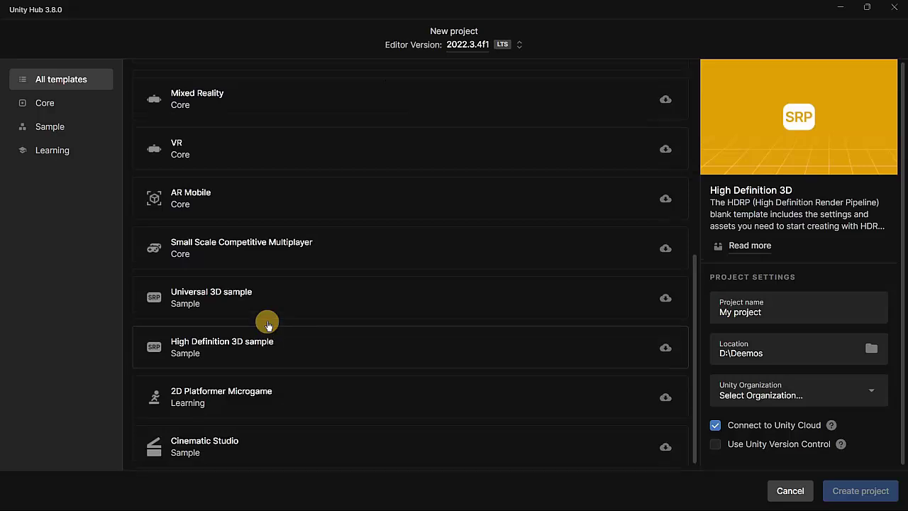
scroll(266, 322, up, 10)
- Compare the Core, Sample and Learning template categories, and view the details of the 2D Platformer Microgame template
click(68, 105)
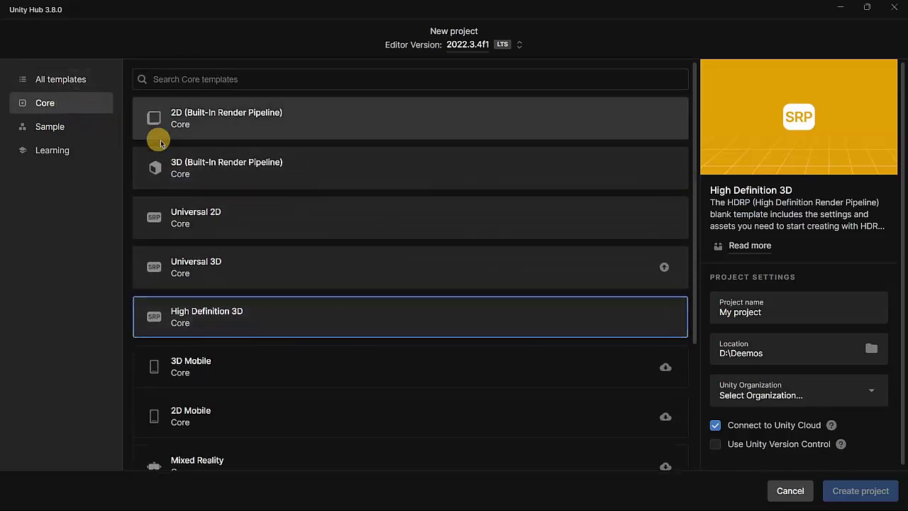
click(68, 128)
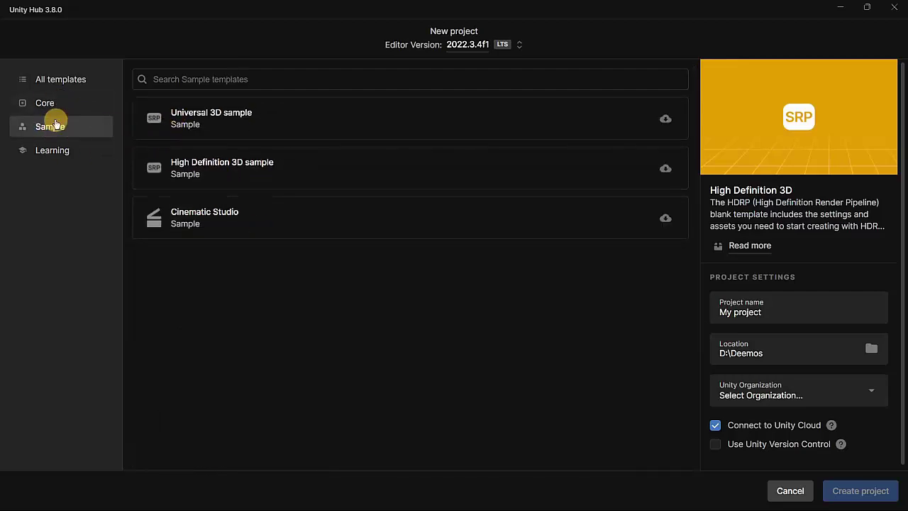
click(44, 102)
click(63, 130)
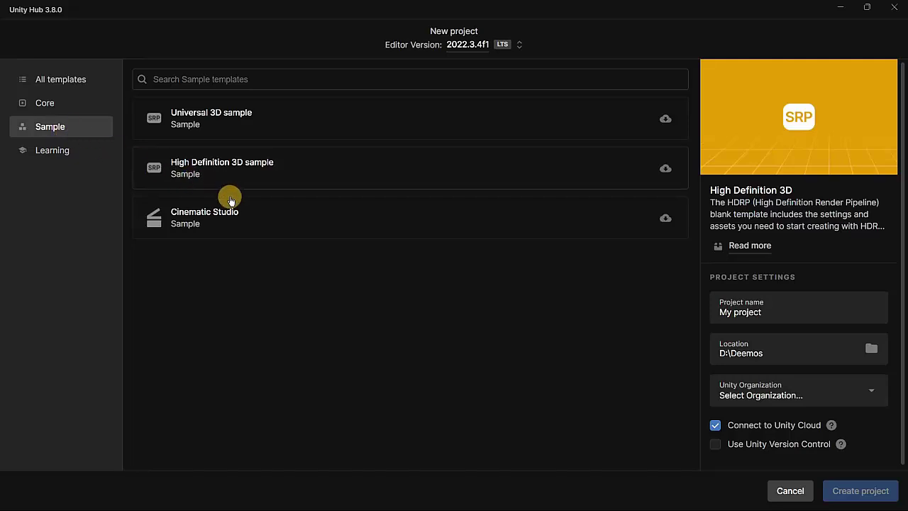
click(44, 104)
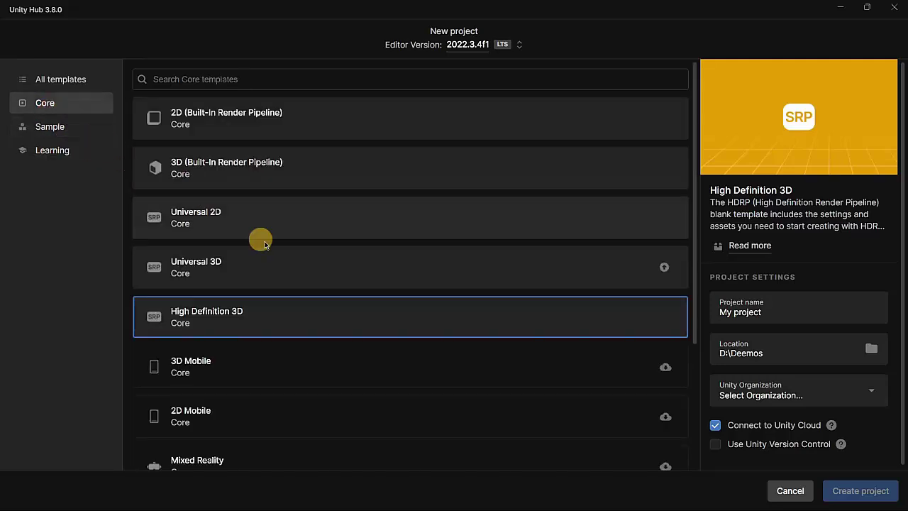
scroll(283, 249, down, 3)
click(52, 134)
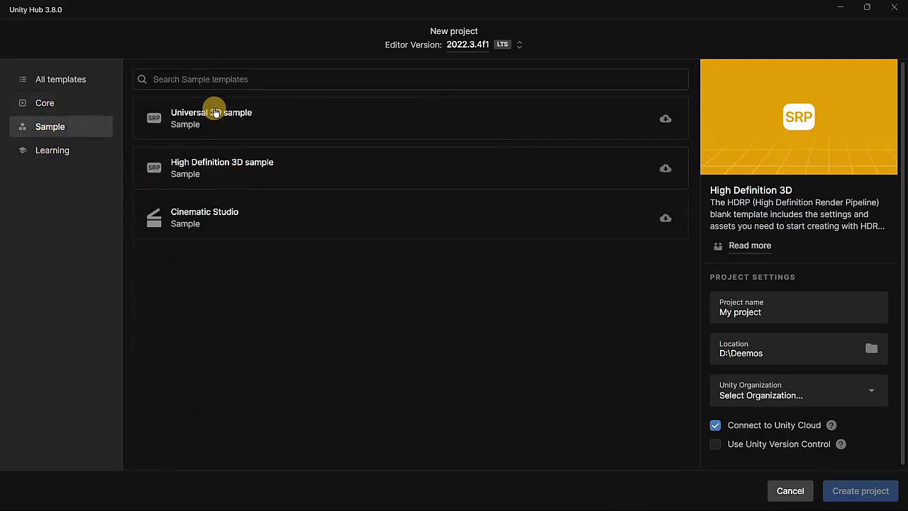
click(57, 152)
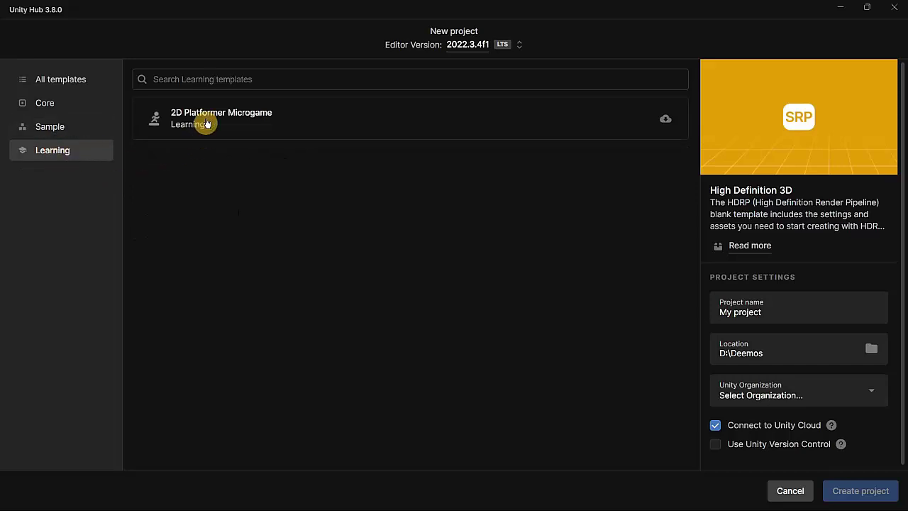
click(347, 123)
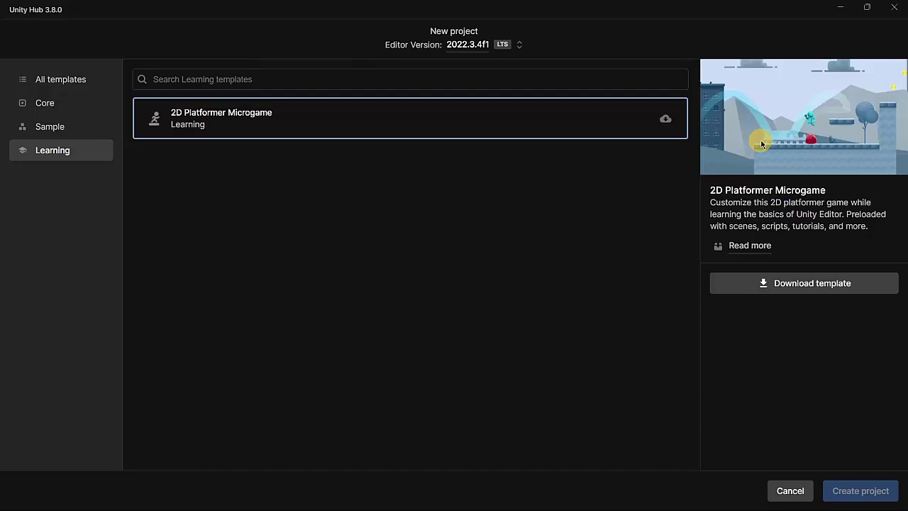
- Choose the 2D (Built-In Render Pipeline) template, name the project 2D Test Game and set its location to the Downloads folder
click(83, 86)
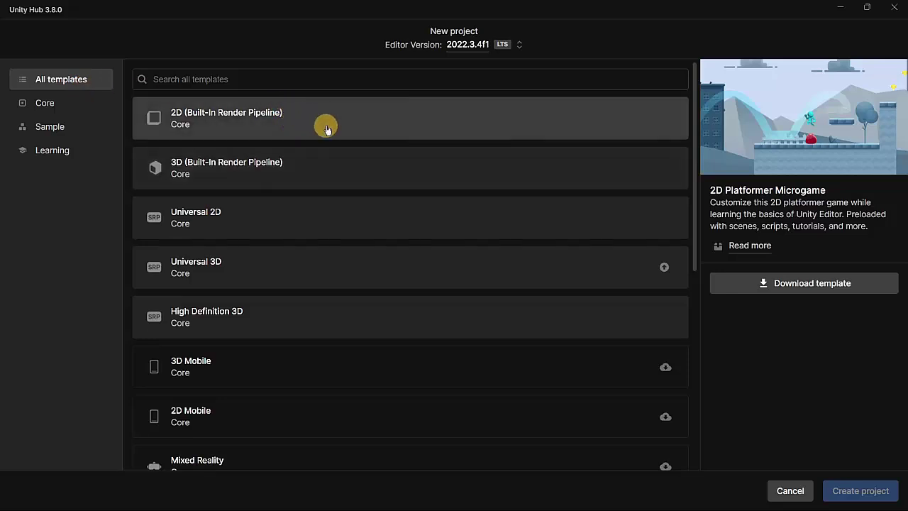
click(327, 128)
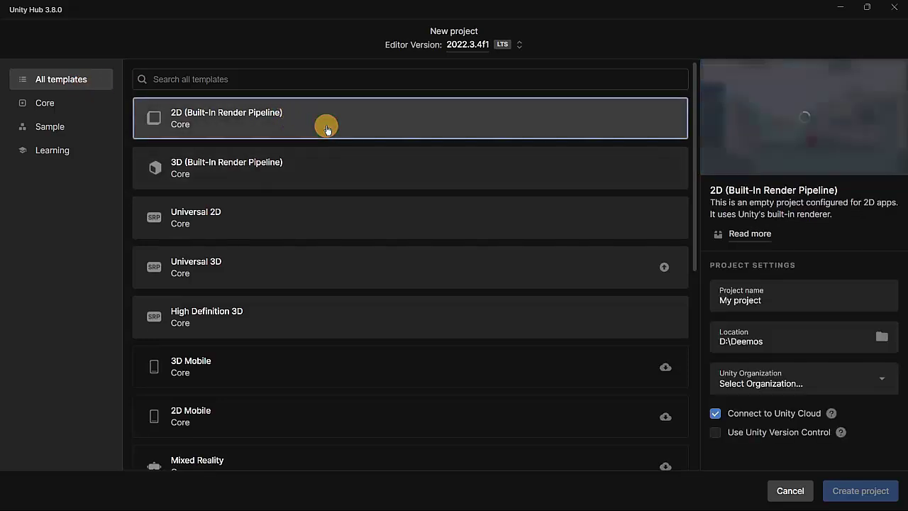
triple_click(752, 303)
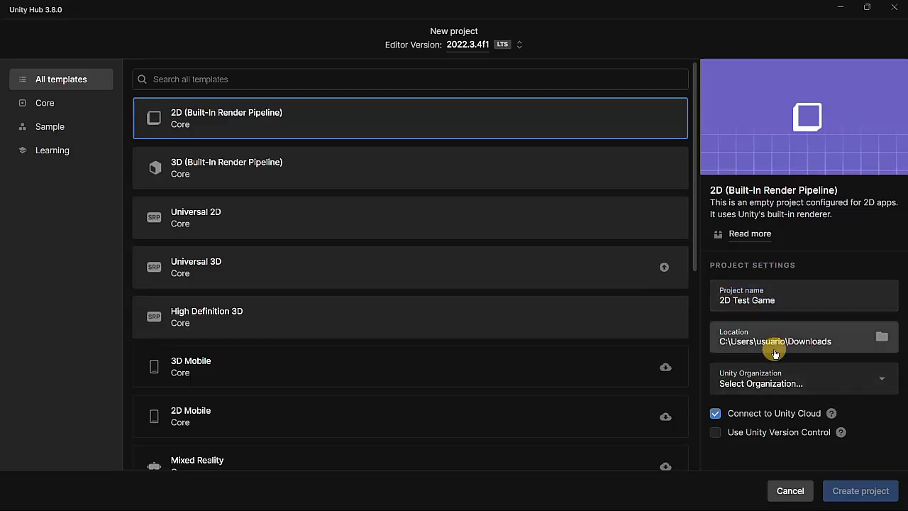
- Set the organization to Letta Corporation, disable the Unity Cloud connection and create the project
click(749, 394)
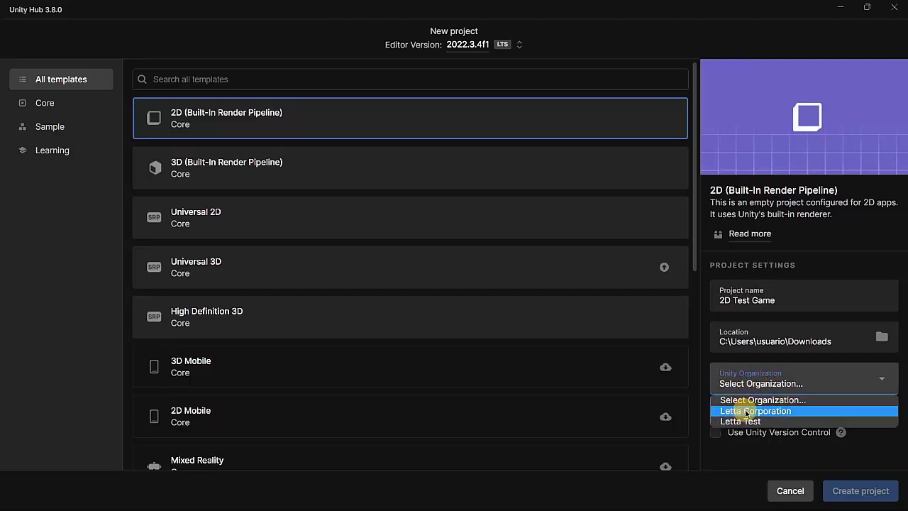
click(746, 412)
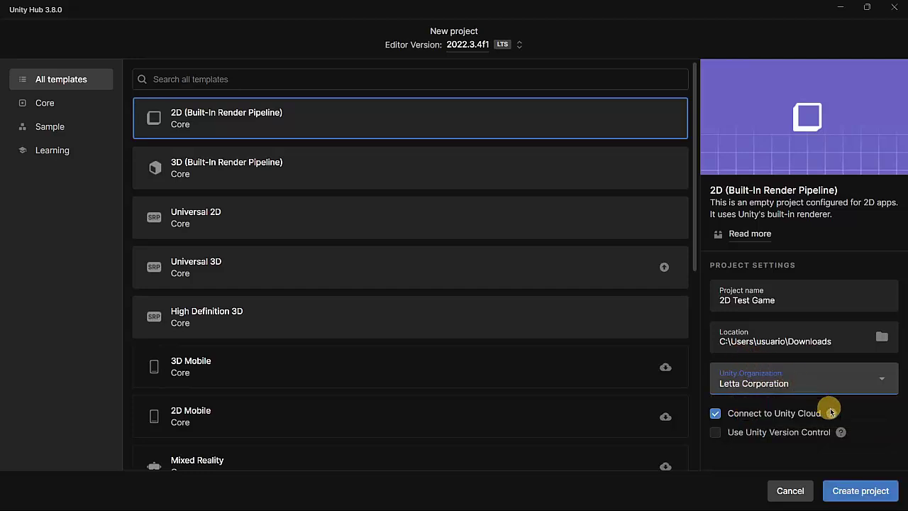
mouse_move(833, 414)
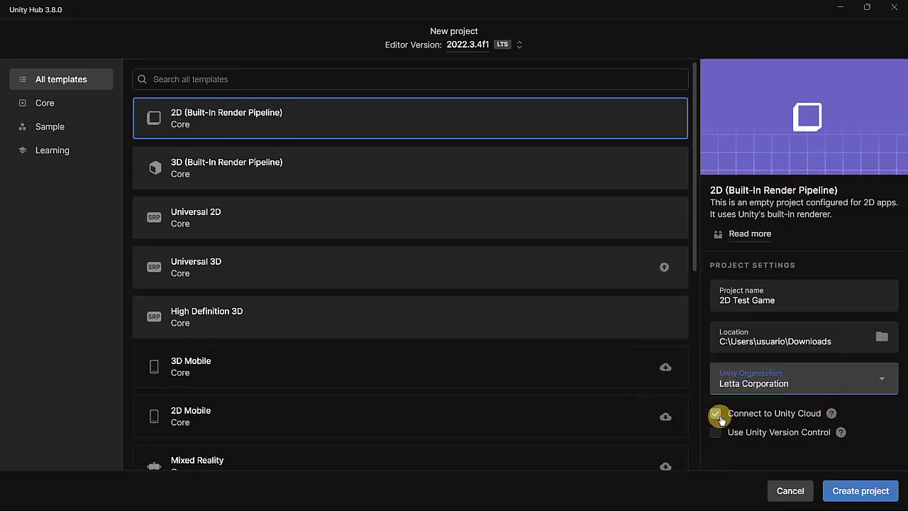
click(717, 415)
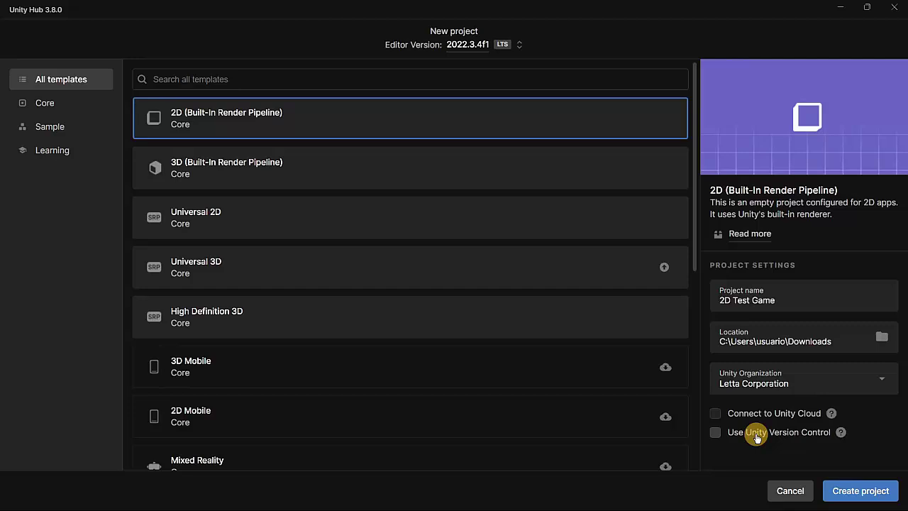
click(848, 494)
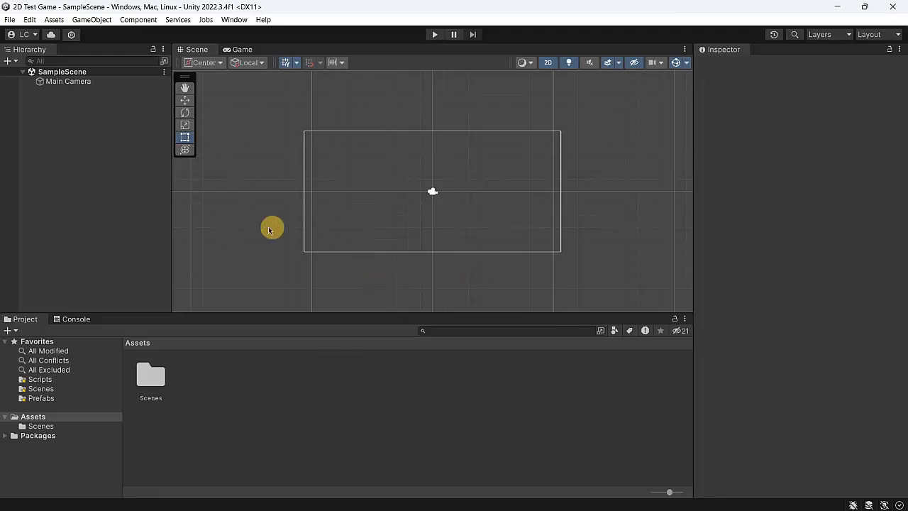
- Enlarge the Scene view by narrowing the Hierarchy and reducing the height of the Project area
drag(170, 204, 133, 198)
scroll(389, 207, down, 2)
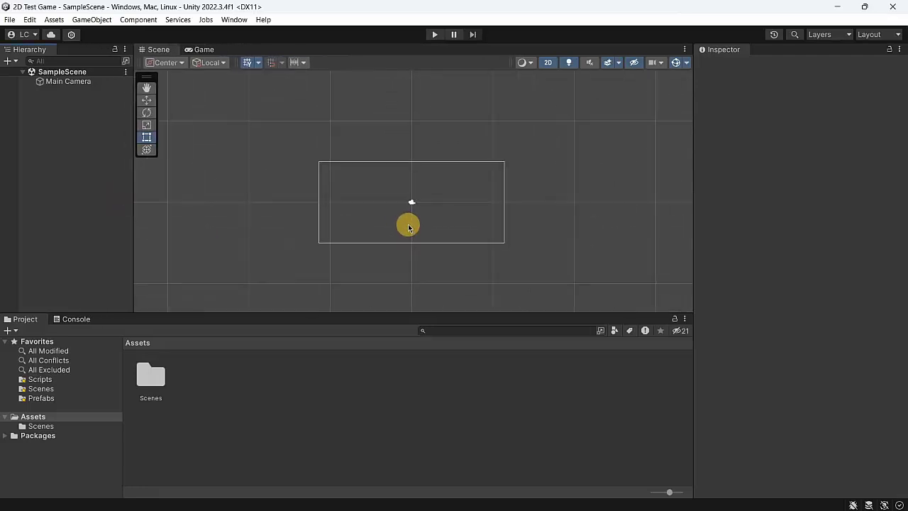
scroll(407, 223, up, 3)
drag(269, 315, 298, 365)
middle_drag(363, 308, 351, 271)
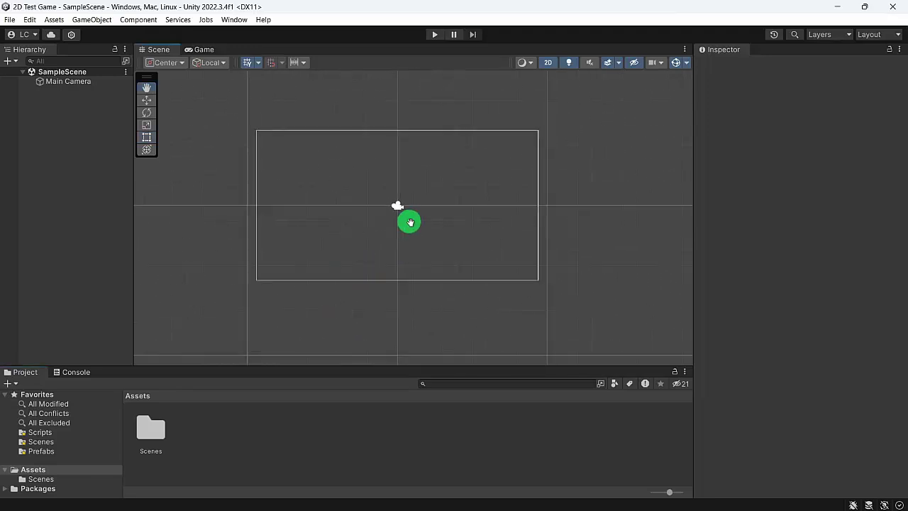
middle_drag(410, 221, 430, 250)
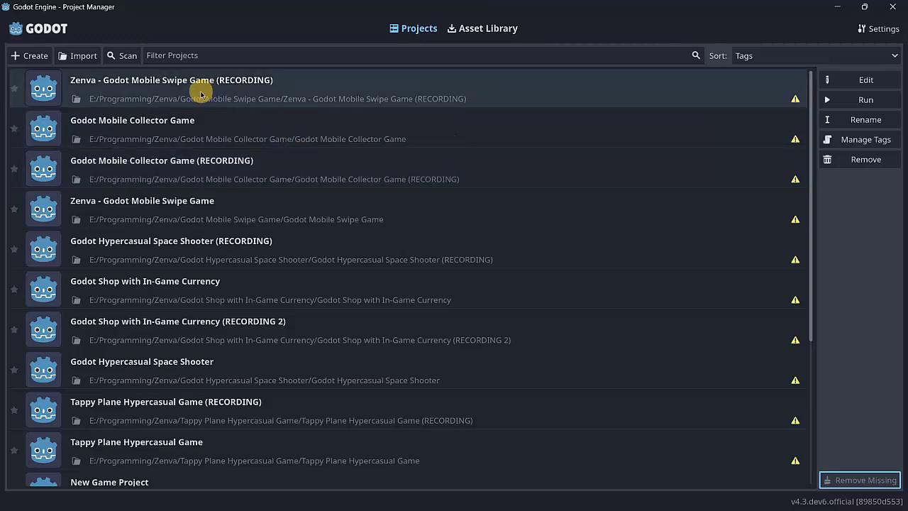
- Switch to Godot's Project Manager and start a new project named 2D Test Zenva
click(34, 56)
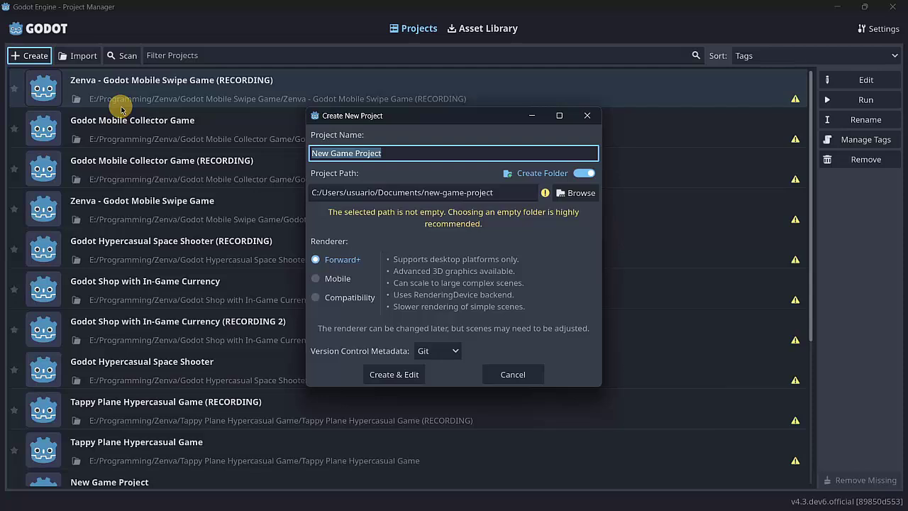
text(2D Test)
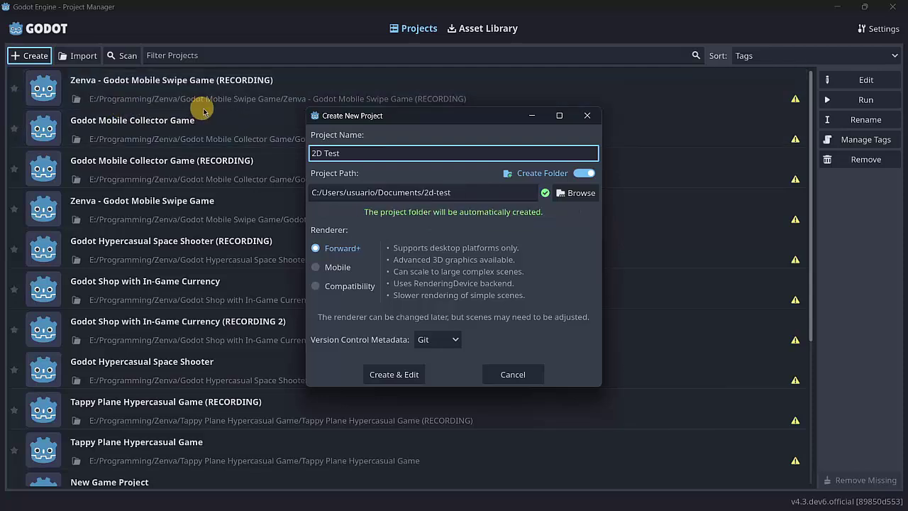
text( Zenva)
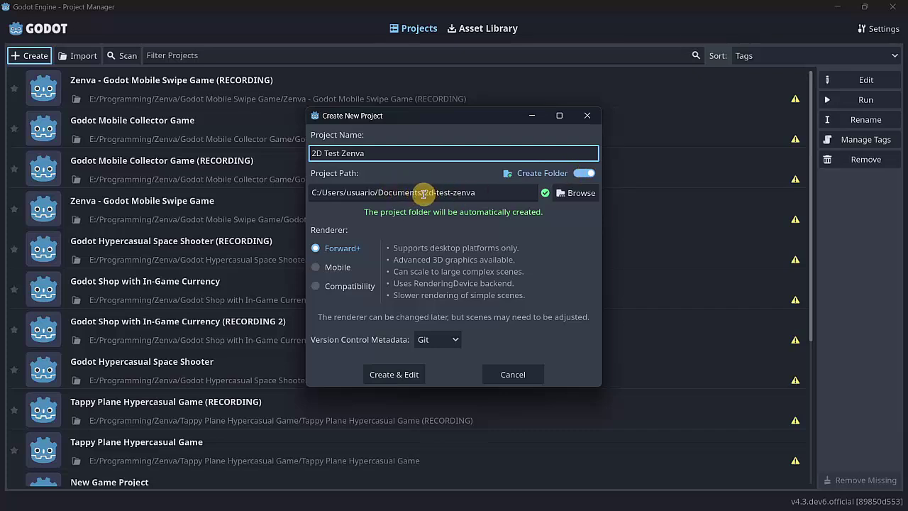
- Examine the project path and the folders available for it, and leave the directory browser without choosing one
drag(424, 193, 244, 194)
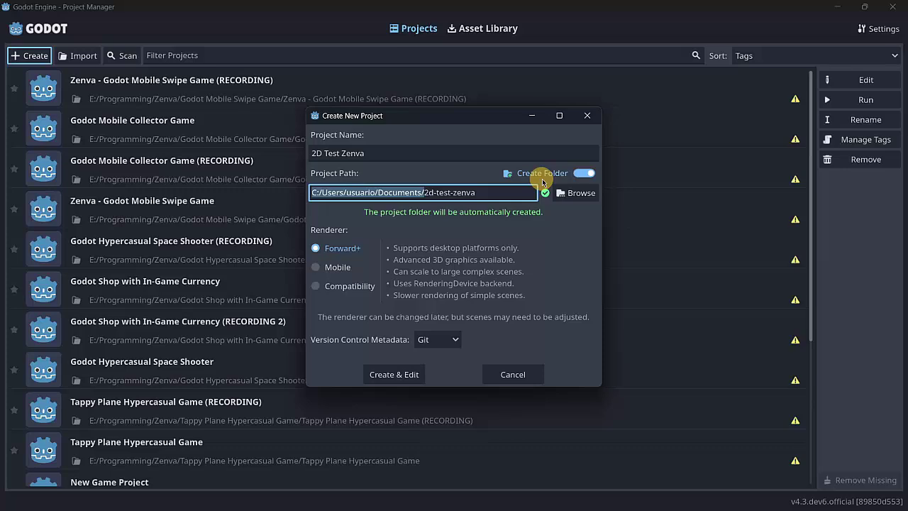
click(576, 192)
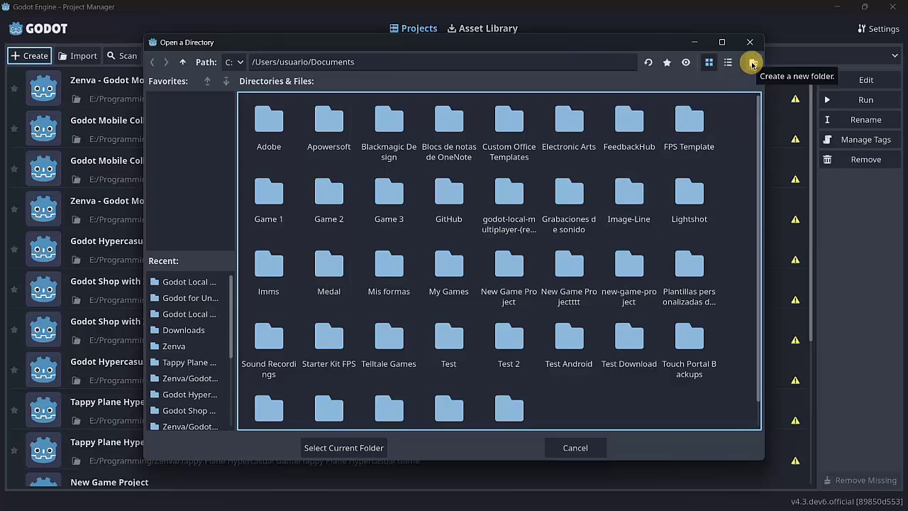
click(586, 447)
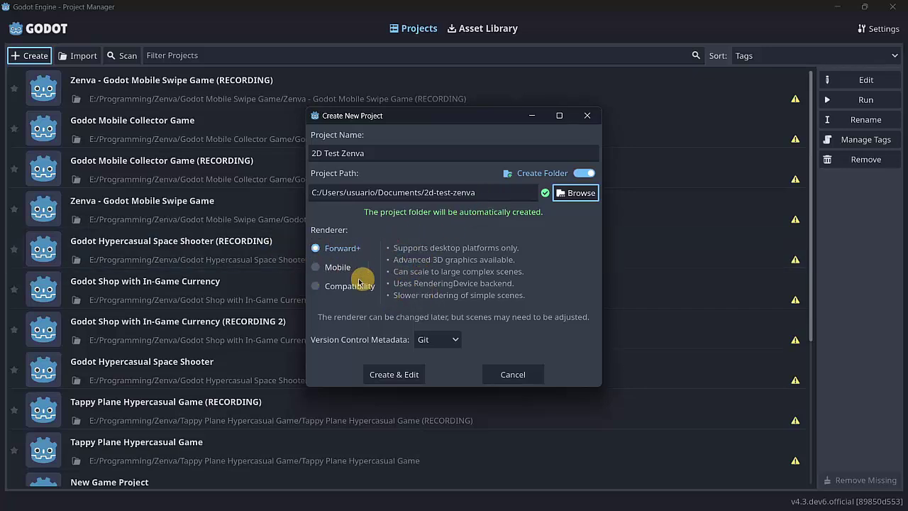
- Compare the Mobile and Compatibility renderer descriptions, and return the renderer choice to Forward+
click(333, 268)
click(319, 287)
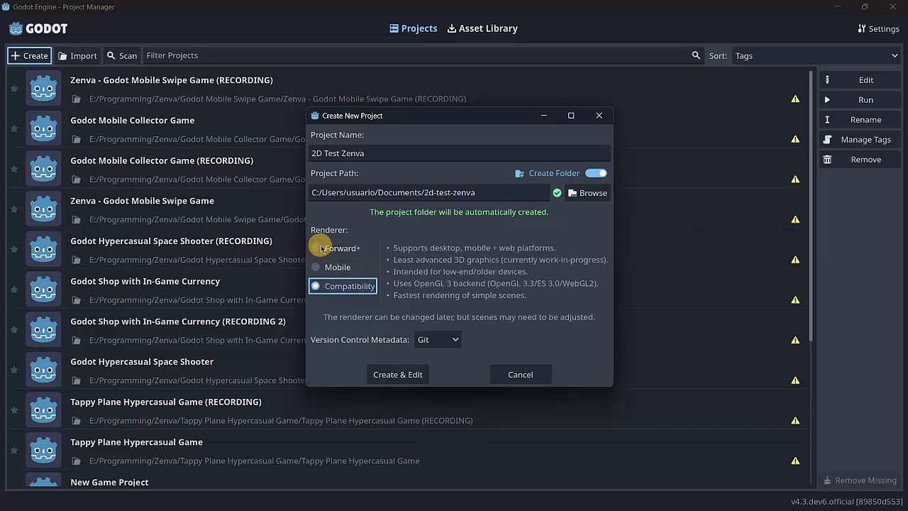
click(320, 248)
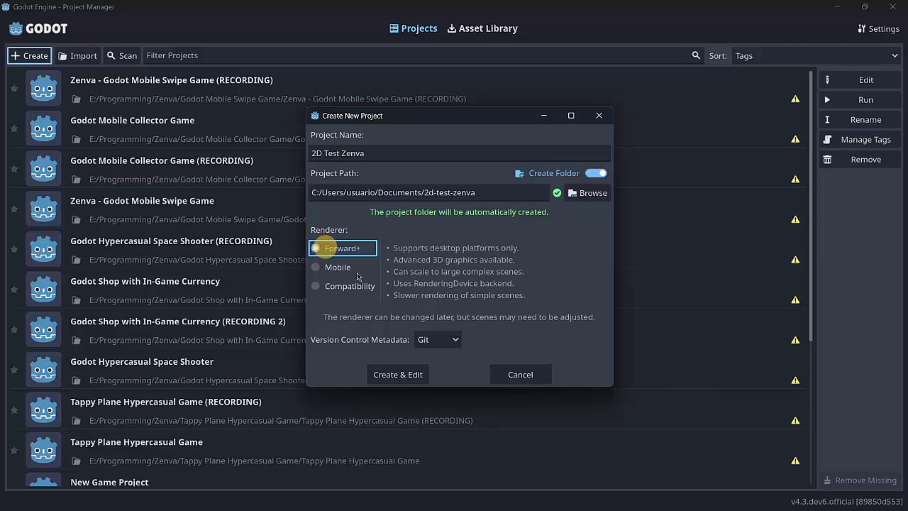
- Create the 2D Test Zenva project with the Forward+ renderer, open it for editing and switch to the 2D workspace
click(407, 380)
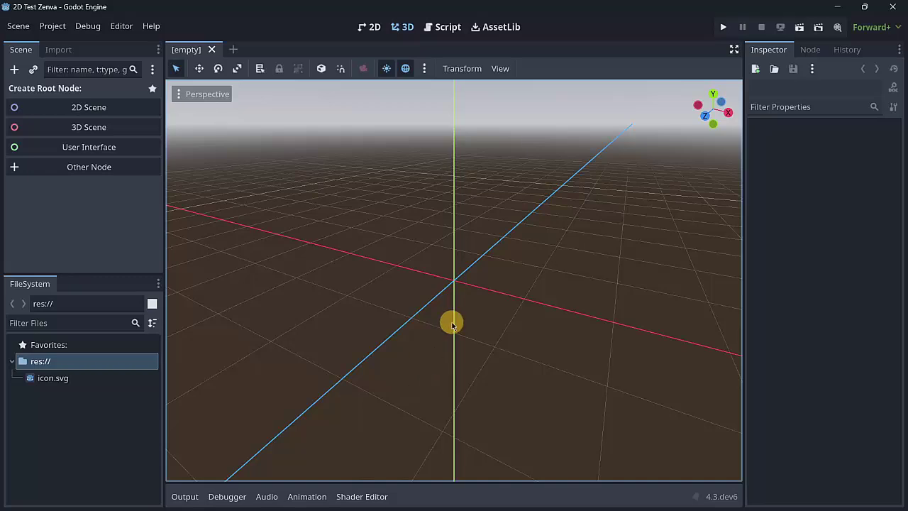
click(366, 28)
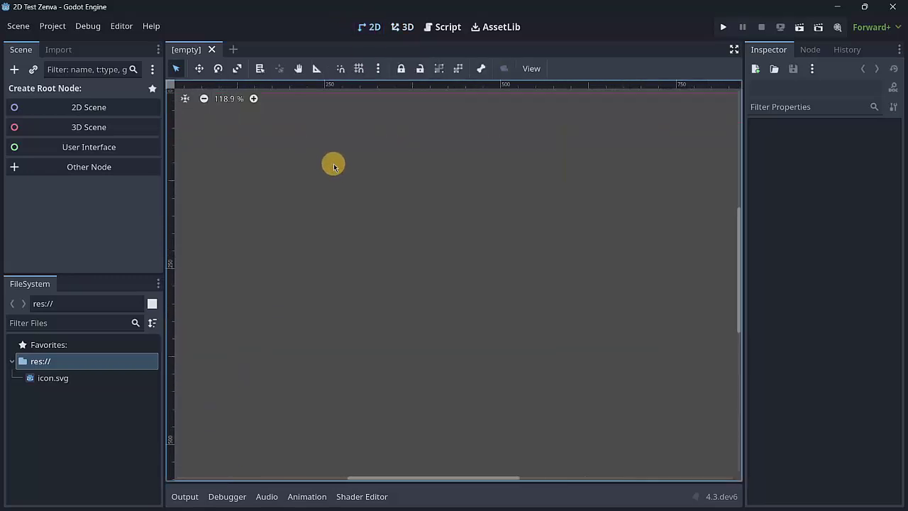
- Frame the whole game screen boundary in the 2D viewport and slightly widen the Scene and FileSystem docks
scroll(333, 166, up, 4)
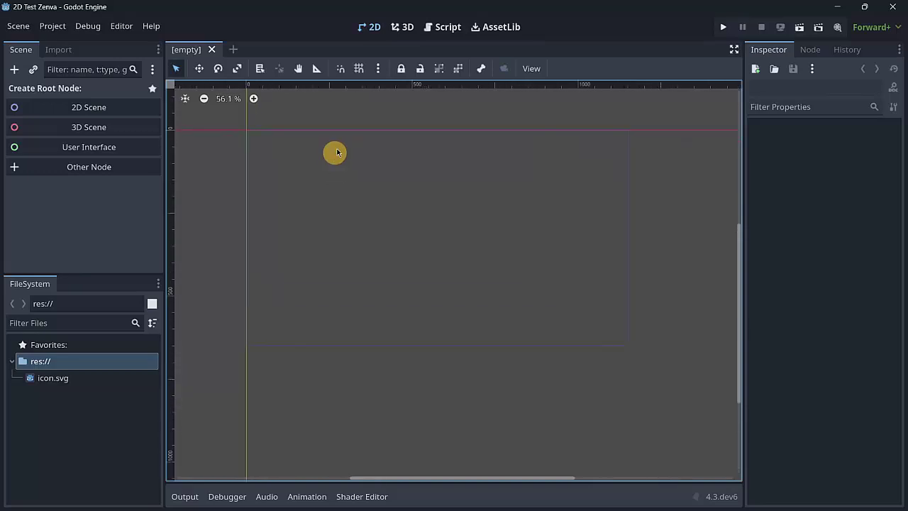
scroll(345, 126, down, 5)
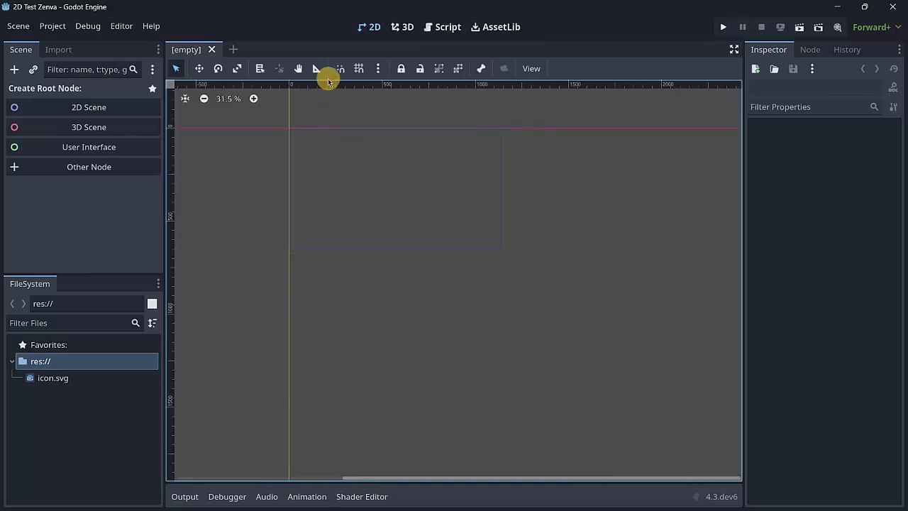
scroll(323, 86, up, 3)
scroll(323, 86, up, 4)
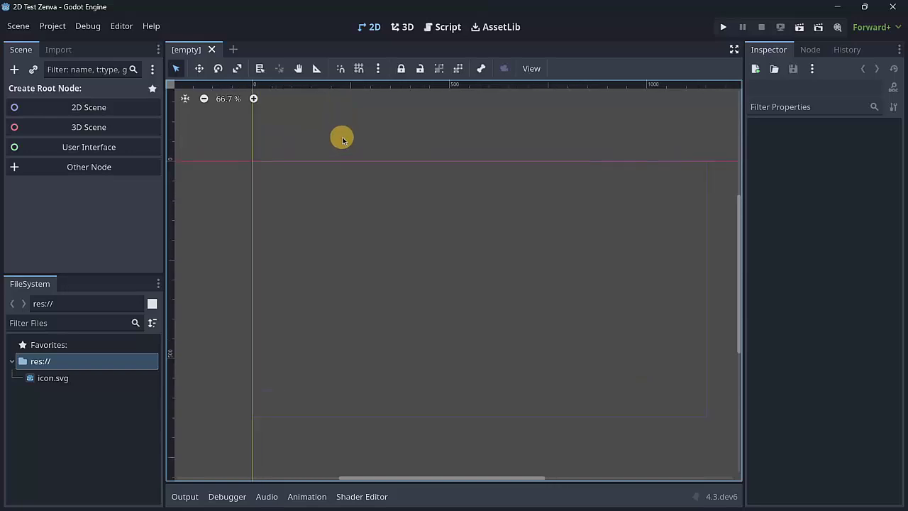
scroll(454, 199, down, 1)
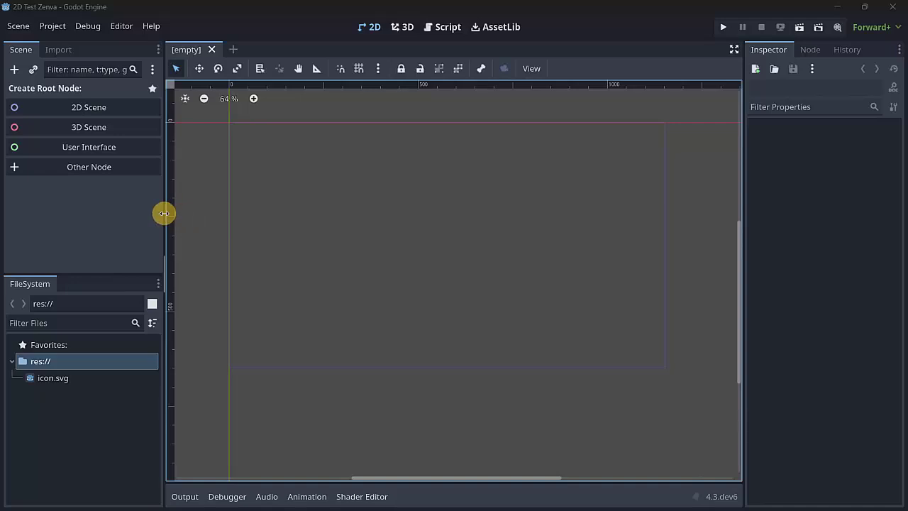
mouse_move(165, 213)
mouse_down()
mouse_move(146, 207)
mouse_move(172, 207)
mouse_up()
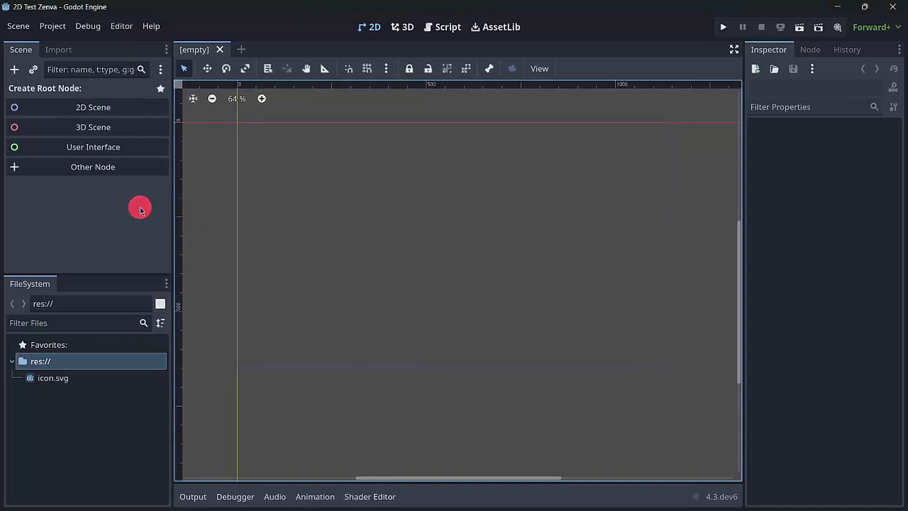